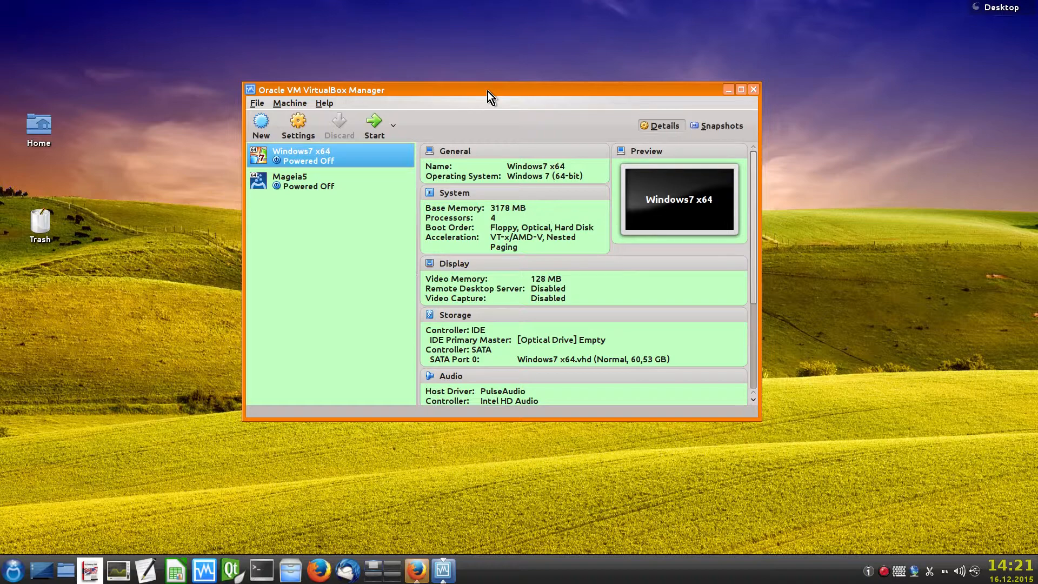
left_click_drag(488, 92, 504, 89)
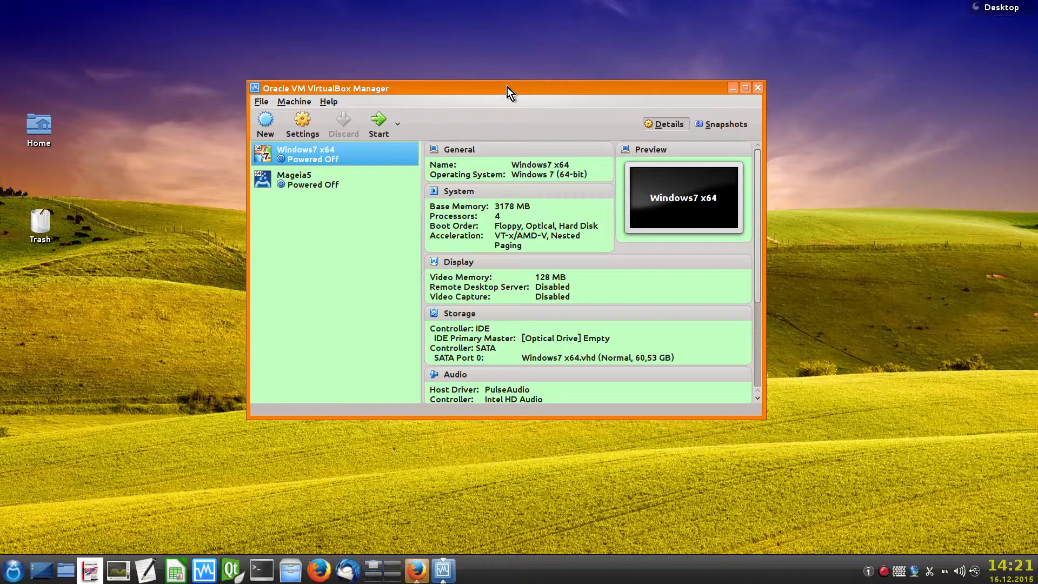
left_click_drag(507, 87, 498, 68)
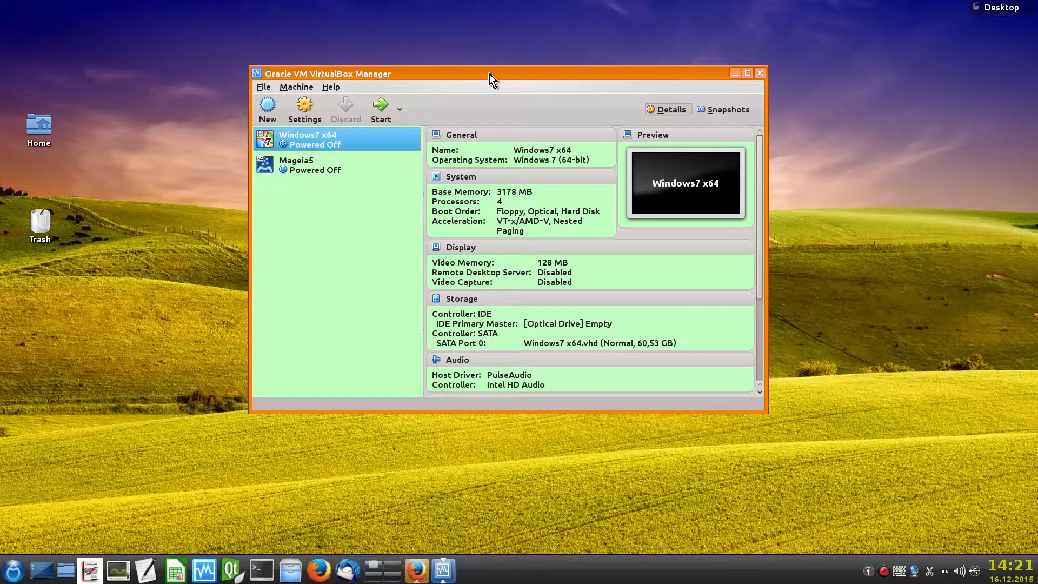
- Switch to Firefox and open the Mageia 5 download page on the Mageia website
left_click(419, 575)
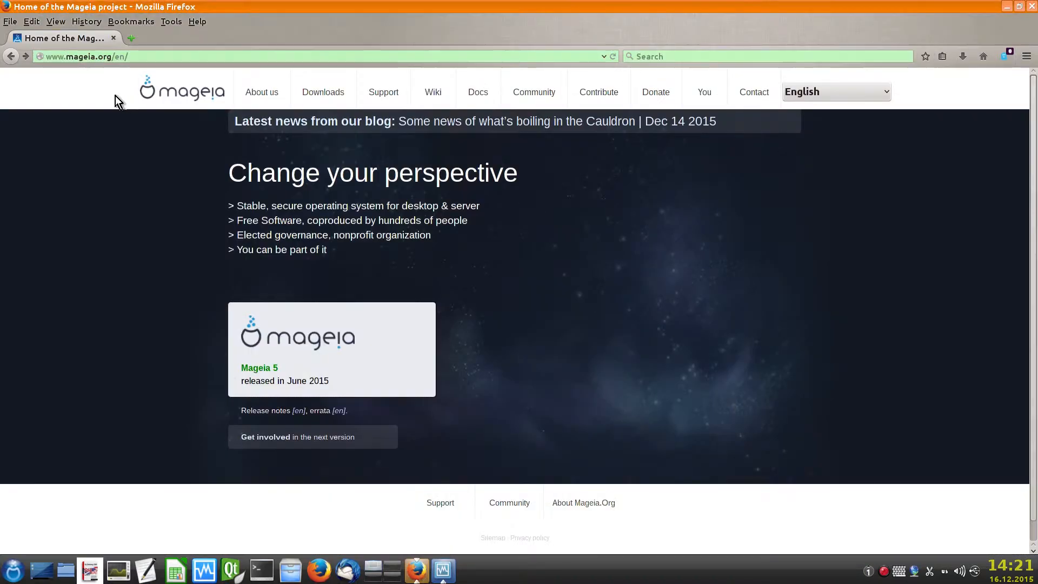
left_click(140, 56)
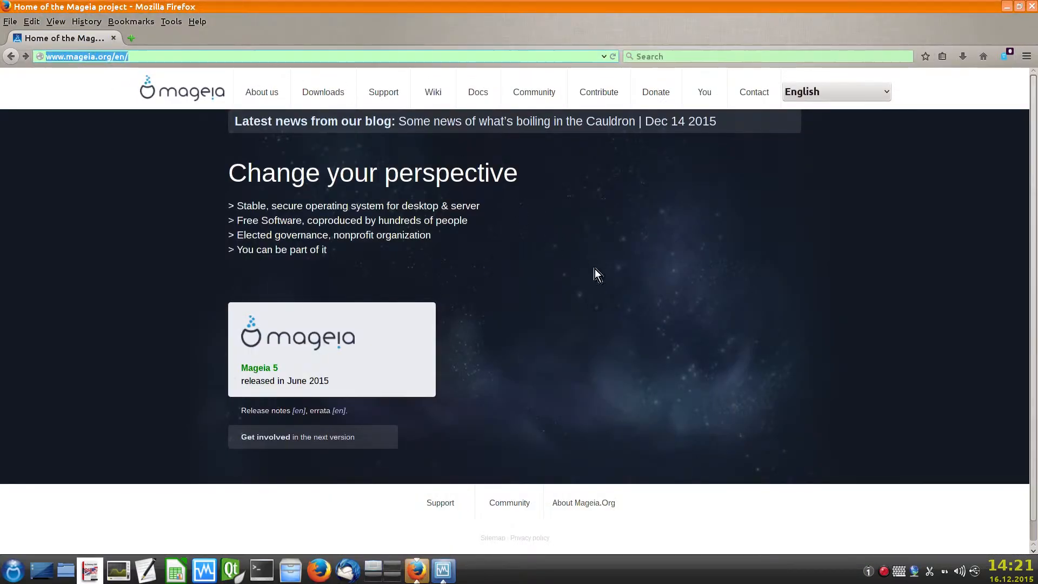
left_click(267, 360)
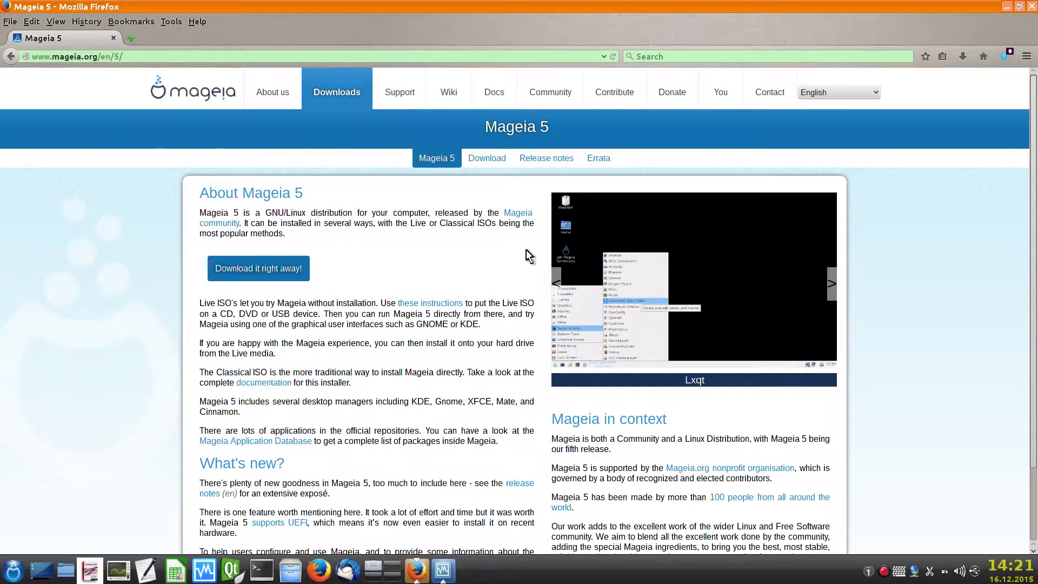
left_click(259, 268)
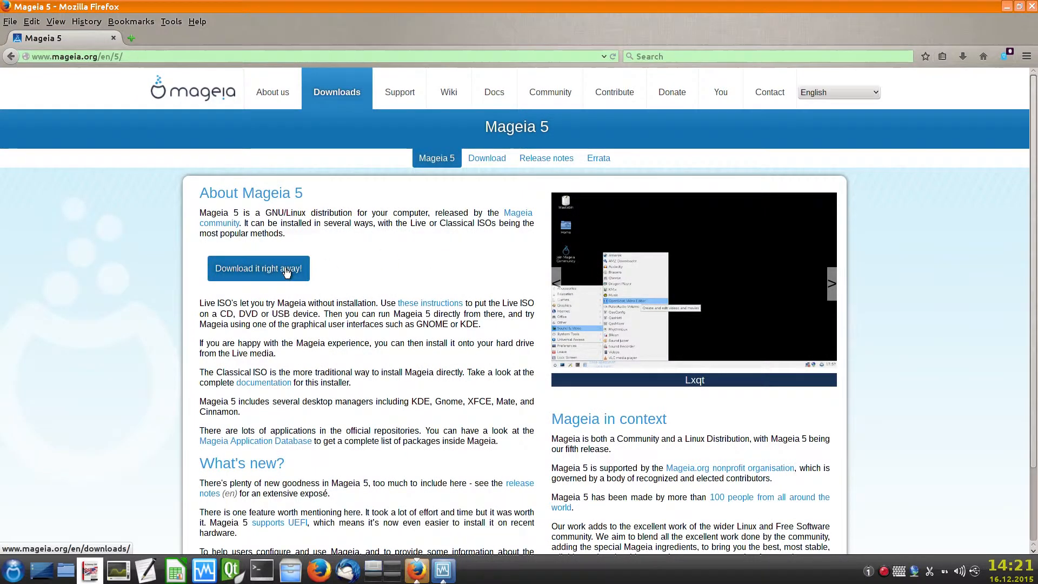
- Show the download methods for the Mageia 5 Live Media, choosing LiveDVDs, KDE Desktop and 64 bit
left_click(470, 303)
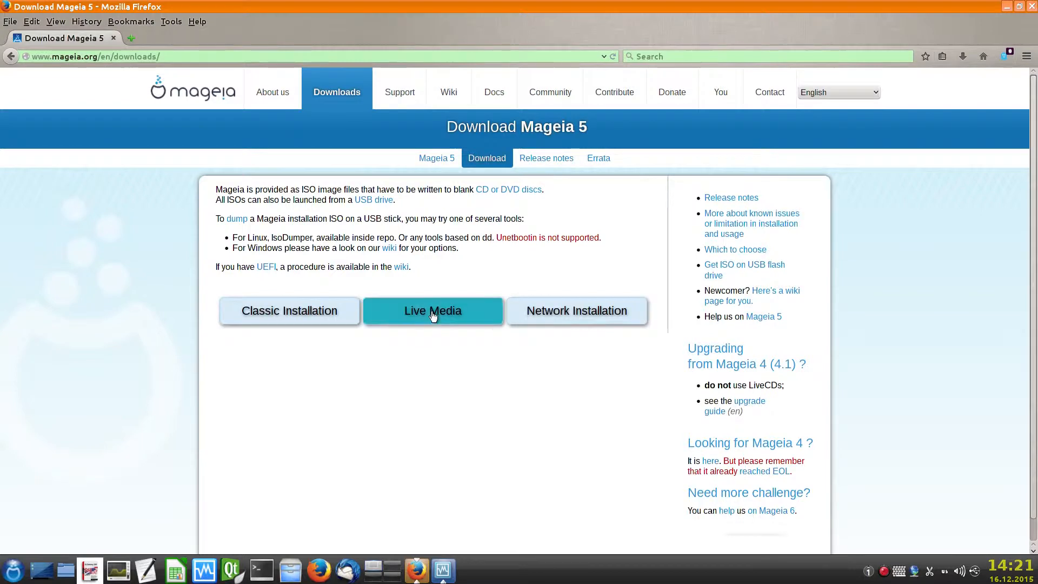
left_click(374, 367)
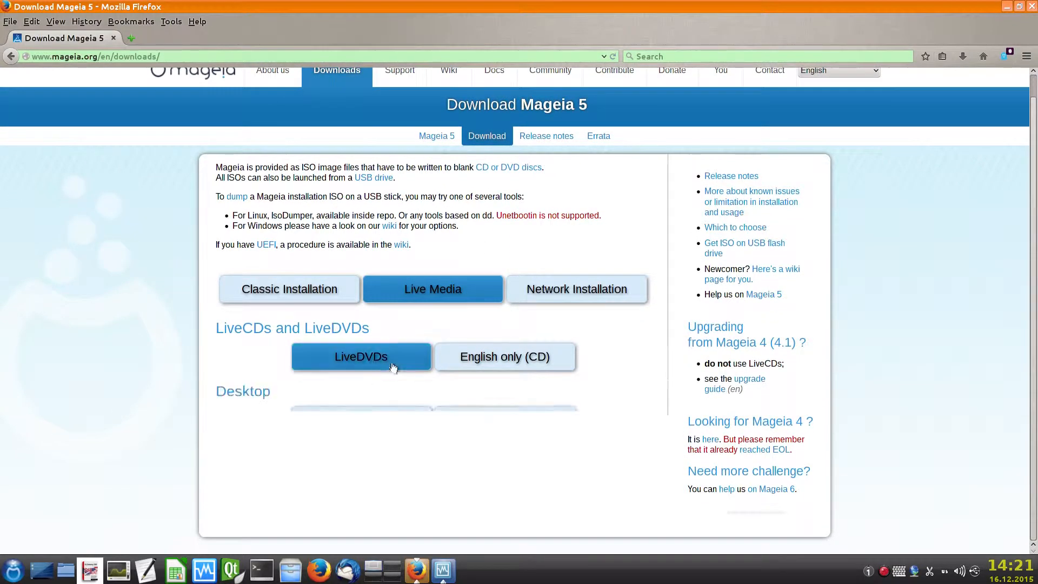
left_click(387, 420)
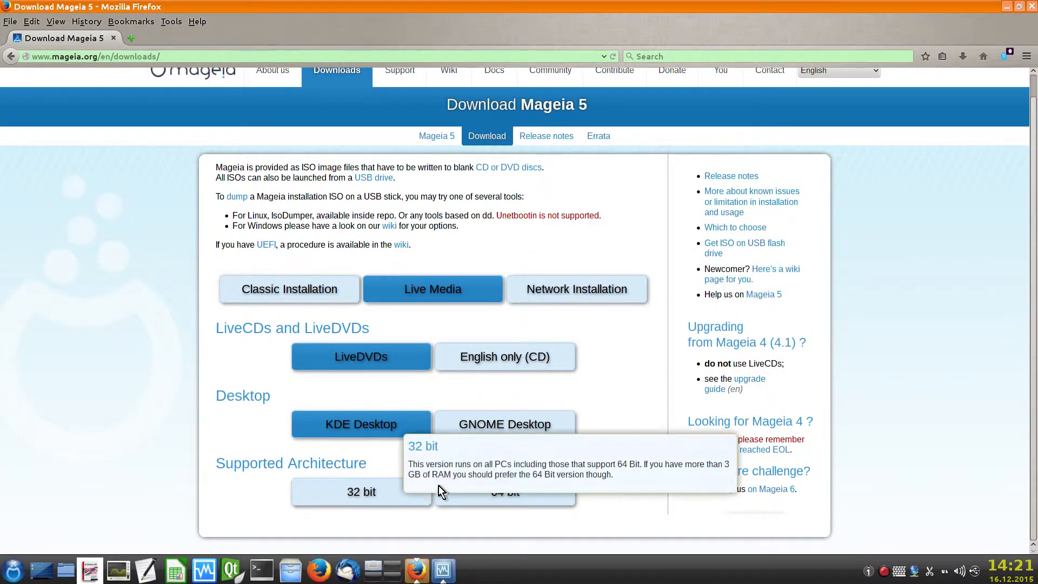
left_click(494, 493)
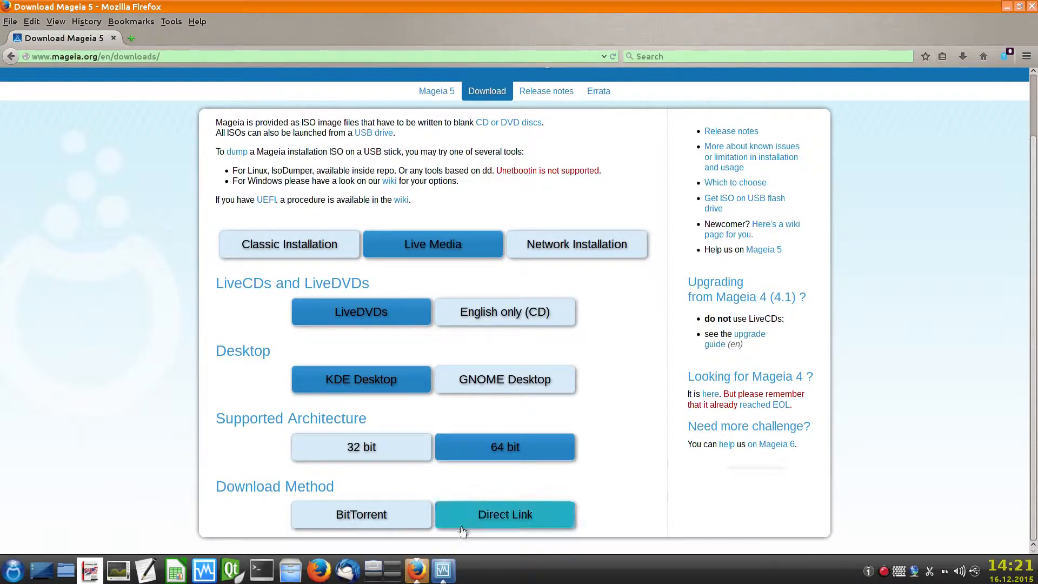
- Switch back to VirtualBox Manager, minimize the browser and begin a new virtual machine named "Megaia5 Test"
left_click(447, 568)
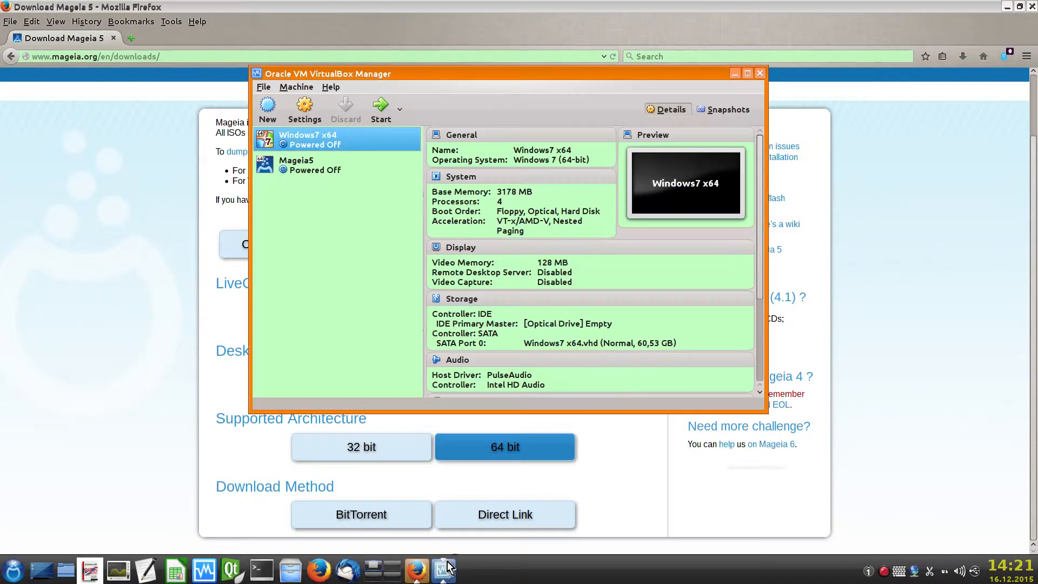
left_click(1008, 7)
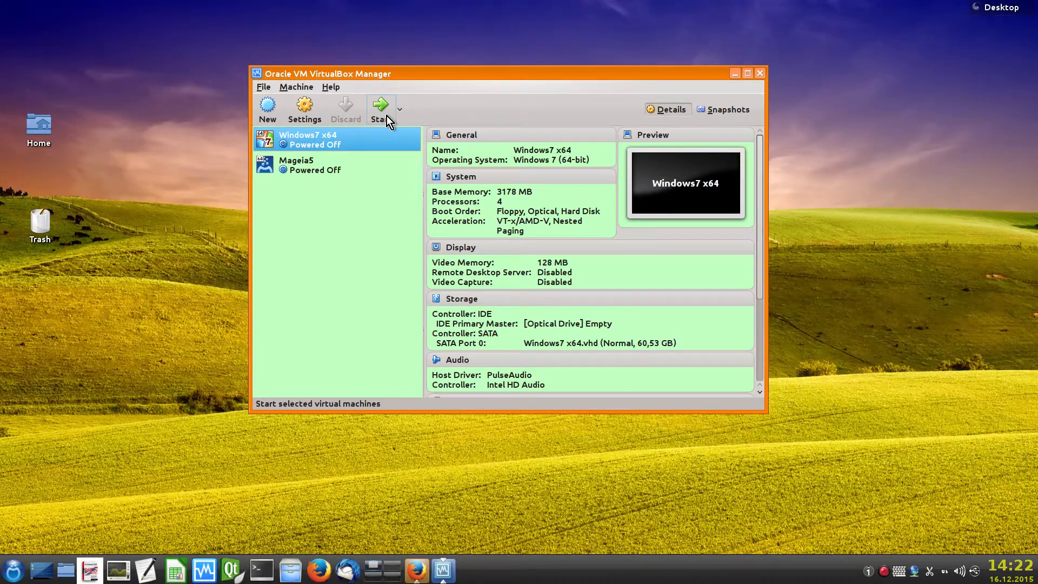
left_click(268, 109)
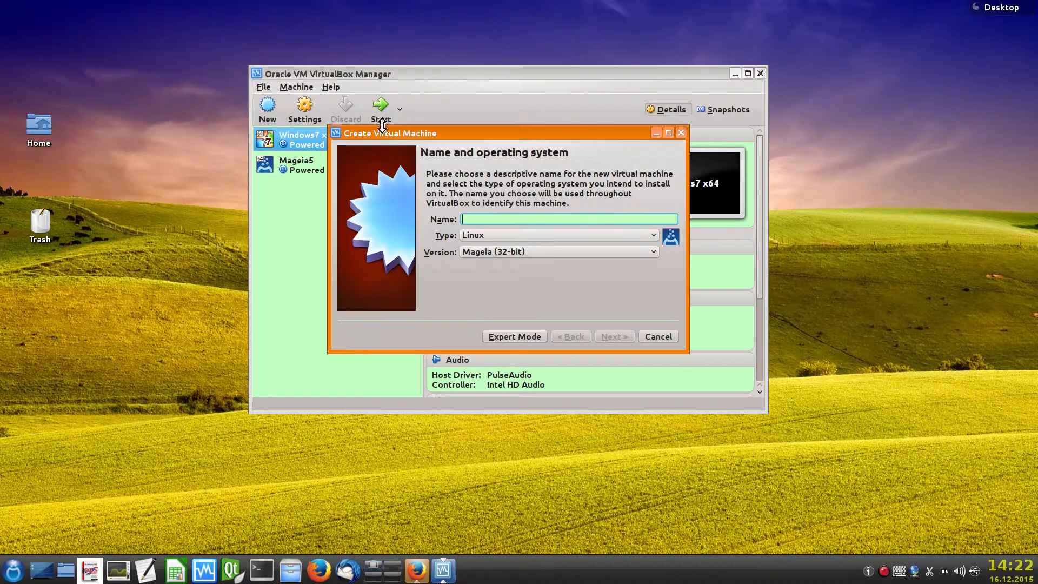
type("M")
type("egal")
type("aia")
type("5 Tes")
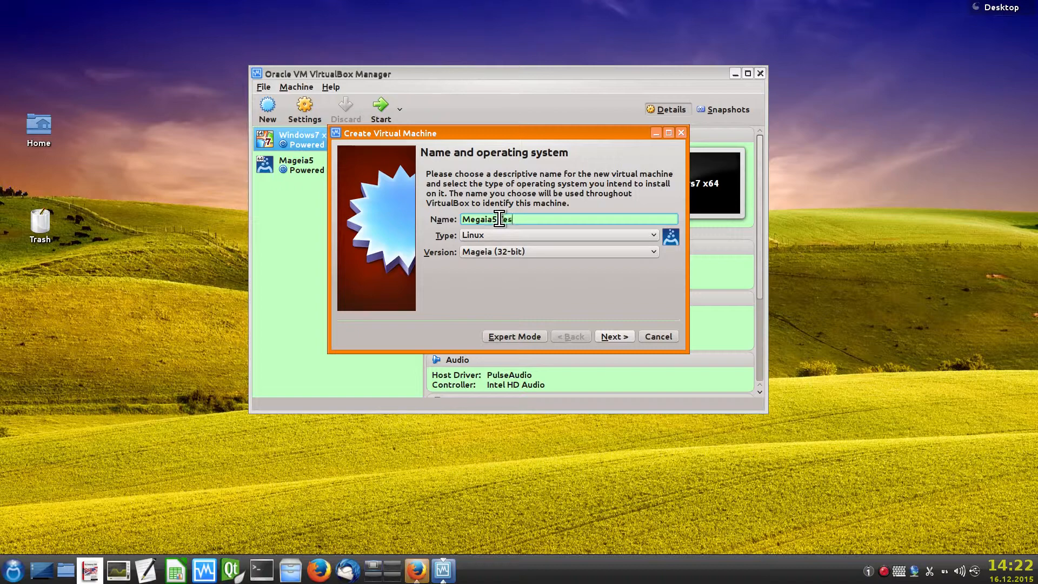
type("t")
- Set the new machine's version to Mageia (64-bit) and its memory size to 4096 MB
left_click(500, 251)
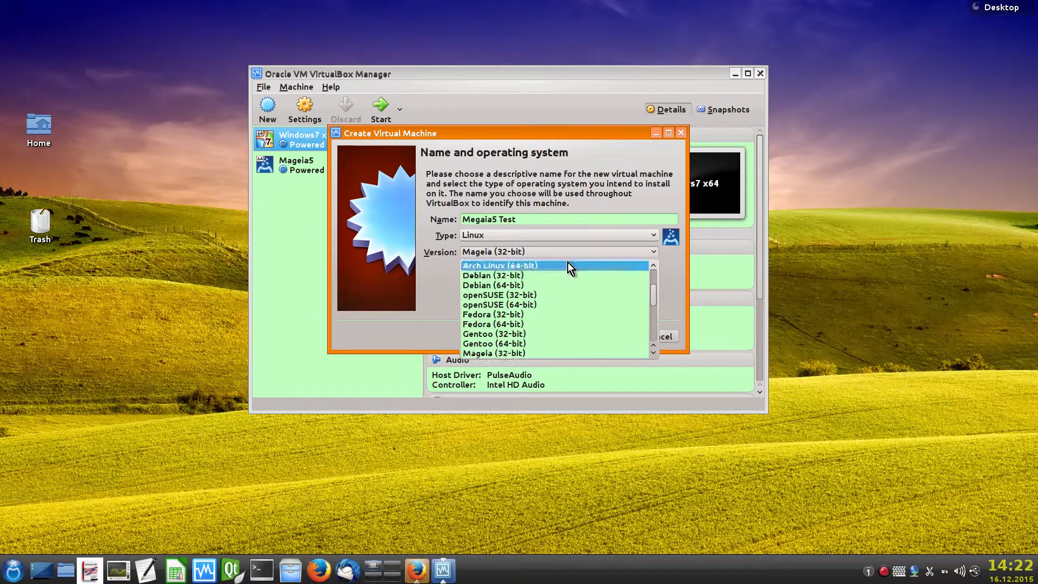
scroll(544, 310, "down", 2)
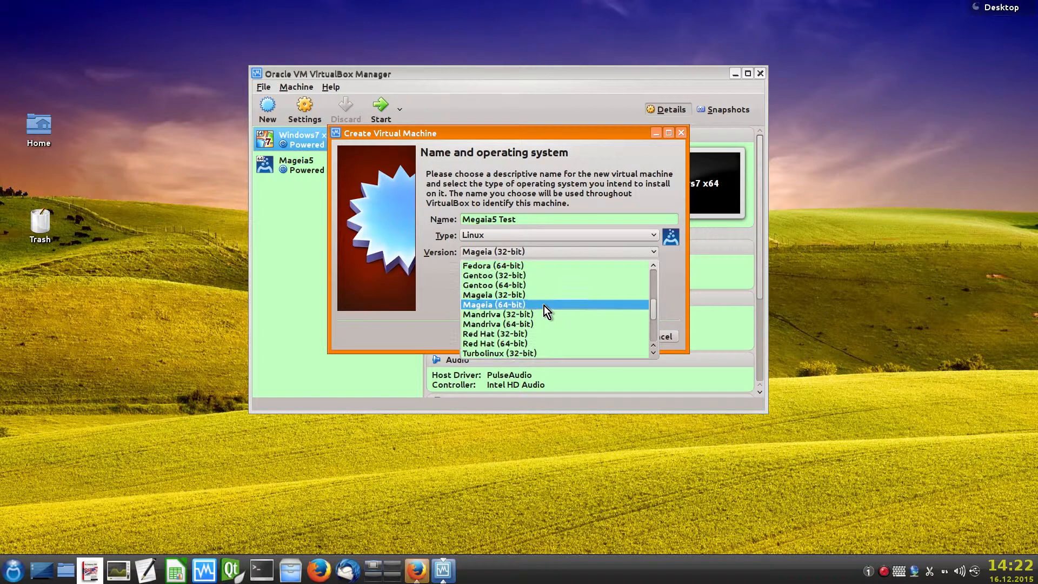
left_click(544, 306)
left_click(615, 336)
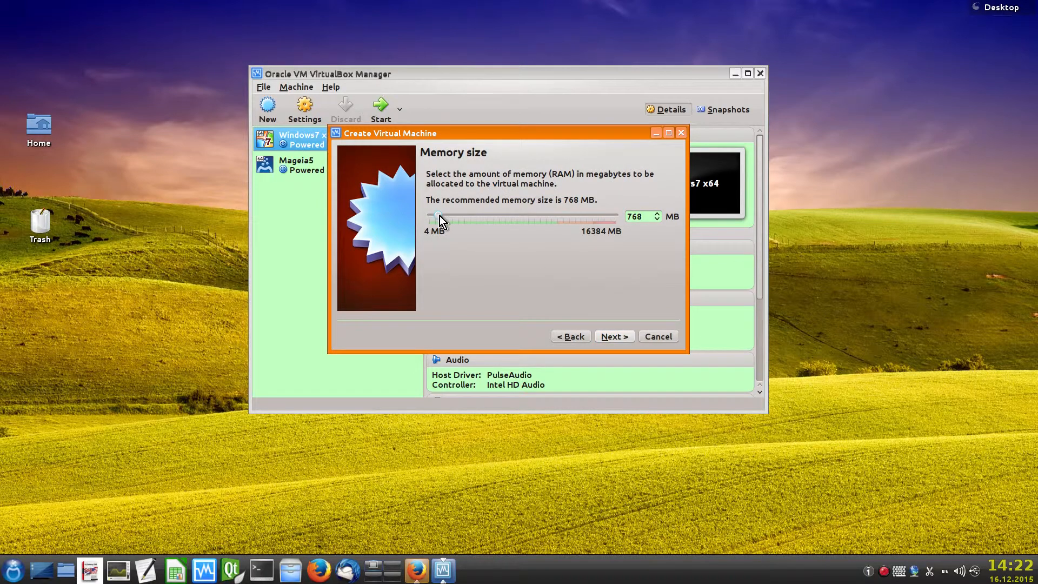
left_click_drag(439, 216, 477, 215)
left_click(614, 337)
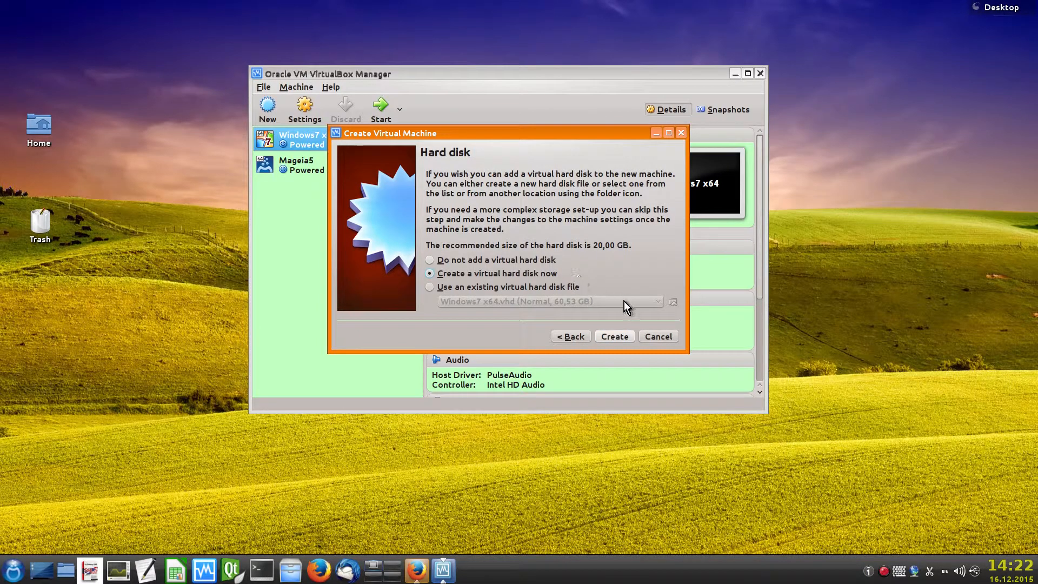
- Create a new fixed-size VDI virtual hard disk of 30 GB for the machine
left_click(614, 337)
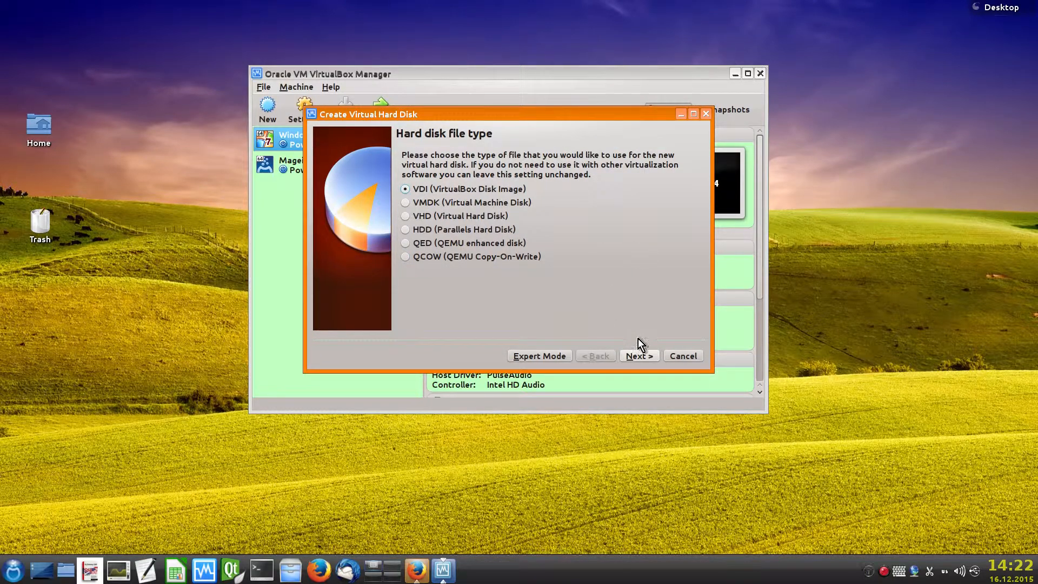
left_click(640, 356)
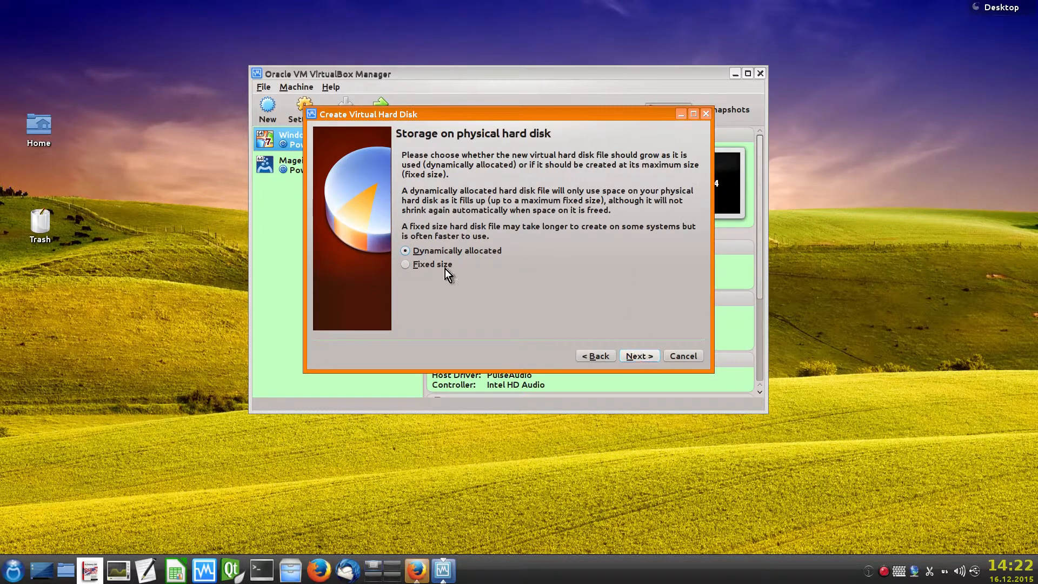
left_click(640, 356)
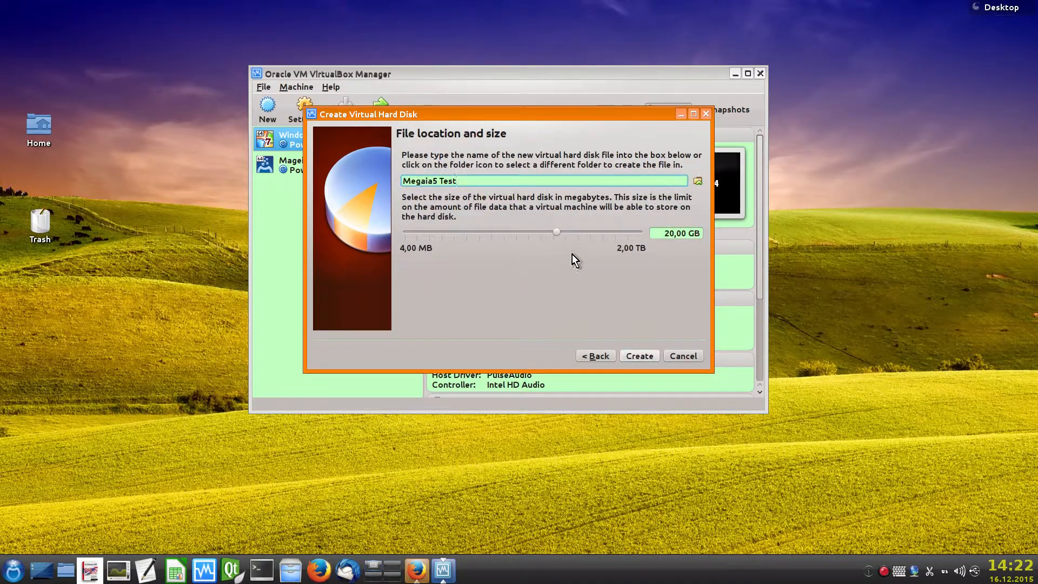
left_click_drag(651, 233, 724, 232)
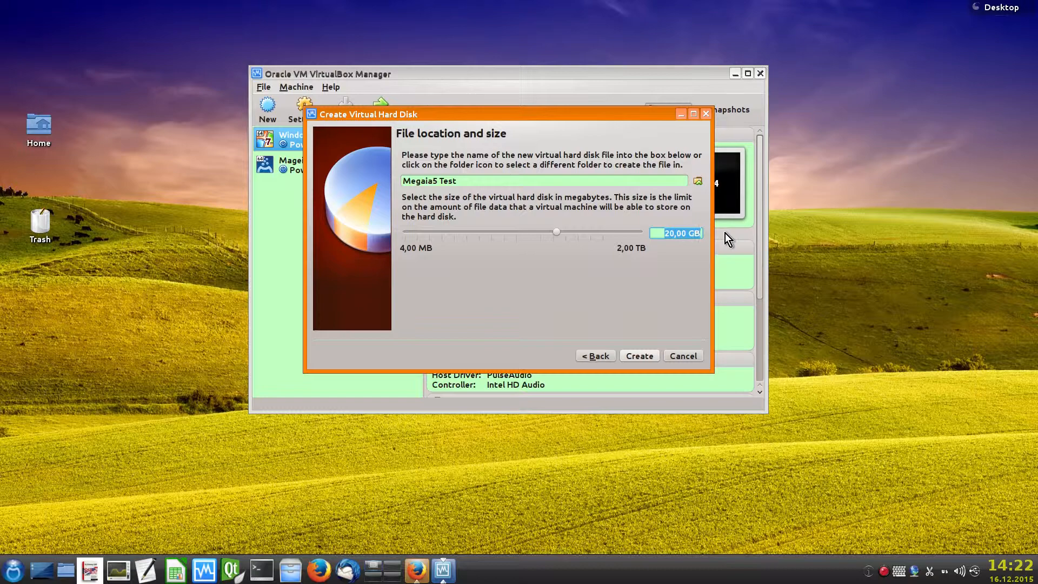
type("30 GB")
key("Return")
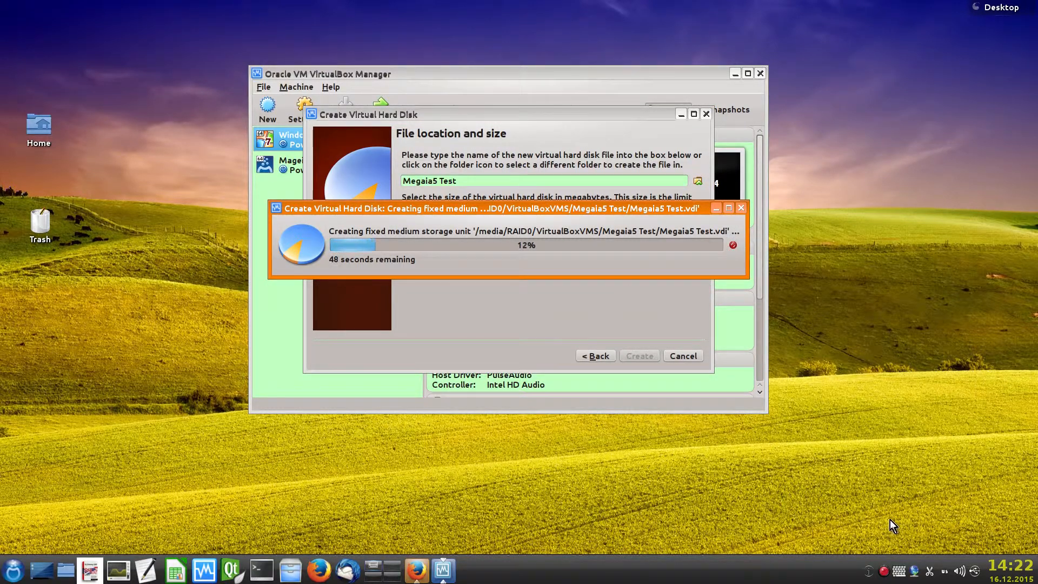
right_click(884, 571)
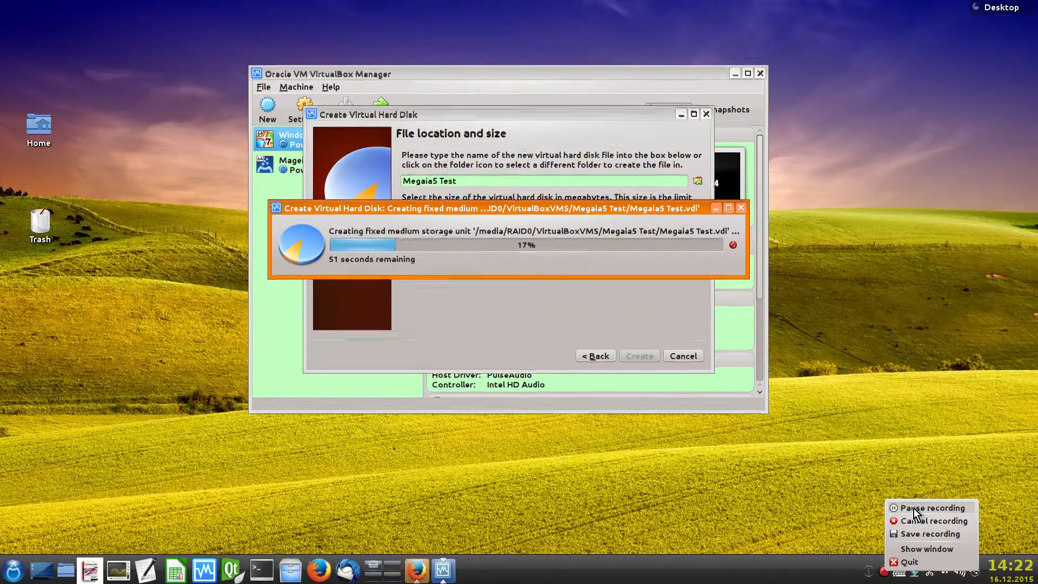
left_click(913, 509)
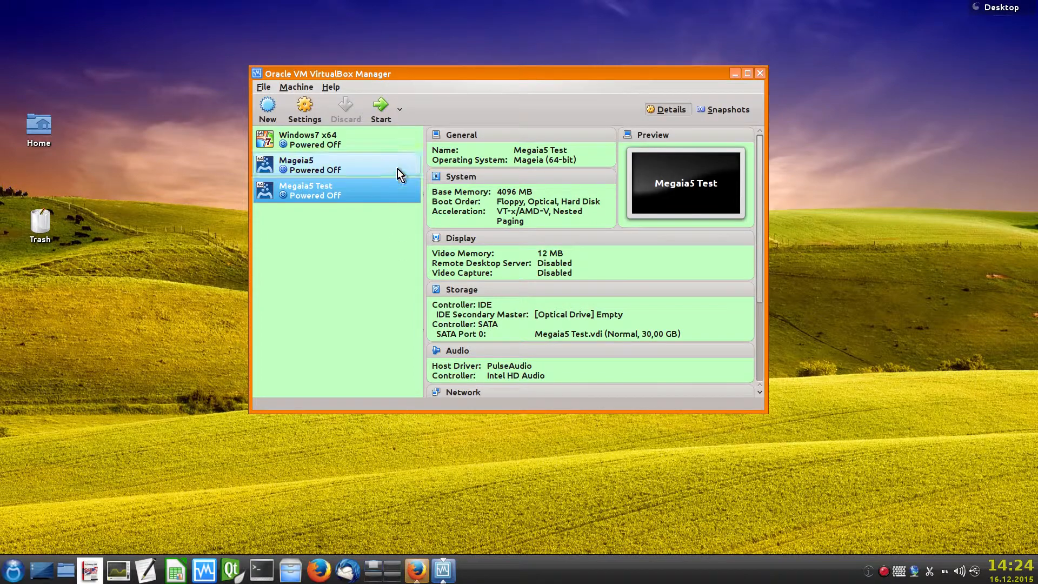
- Open the settings of the Megaia5 Test machine and set its number of processors to 4
left_click(298, 119)
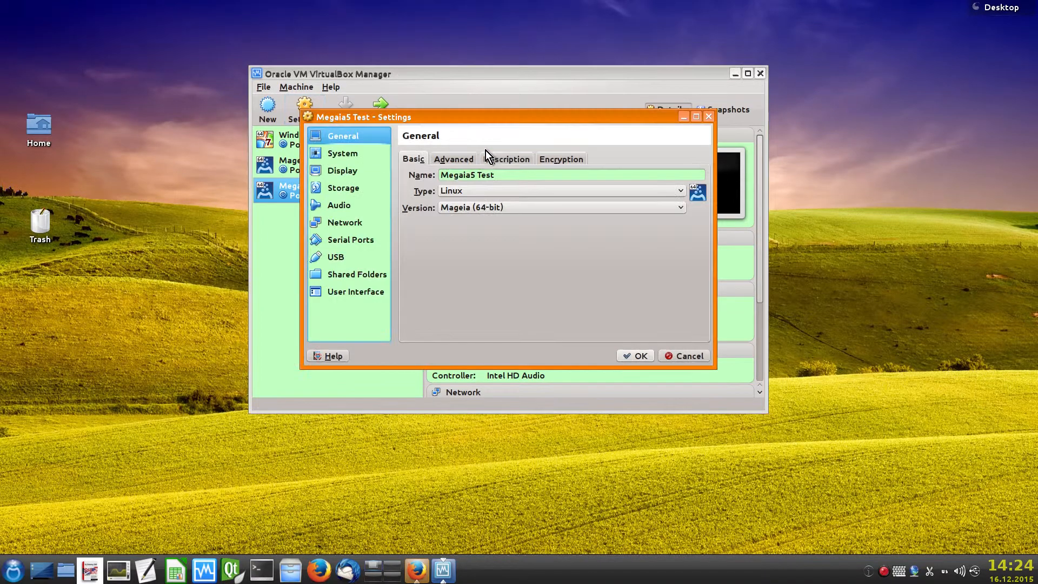
left_click(349, 156)
left_click(490, 161)
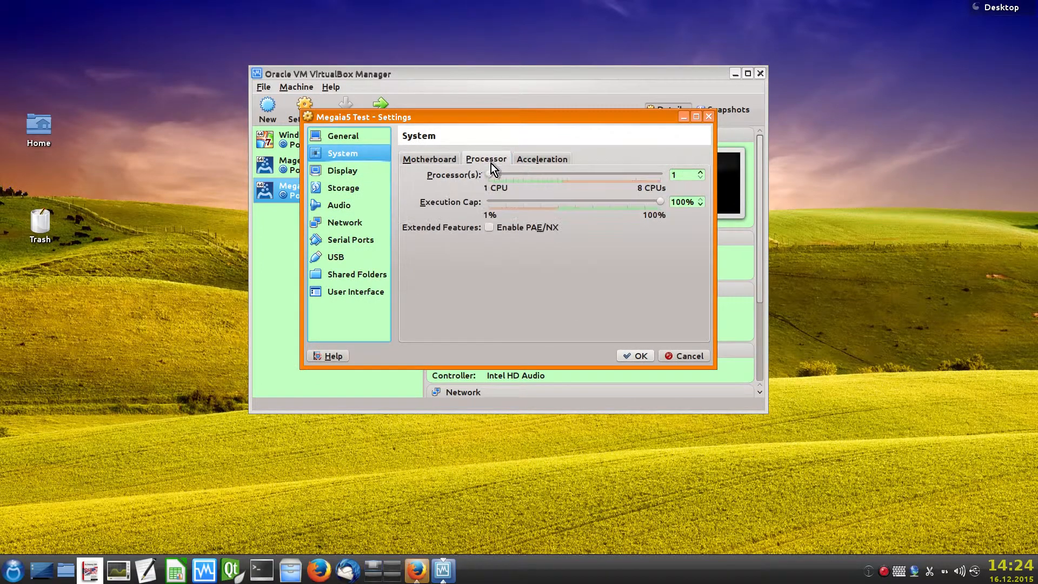
left_click_drag(489, 175, 554, 179)
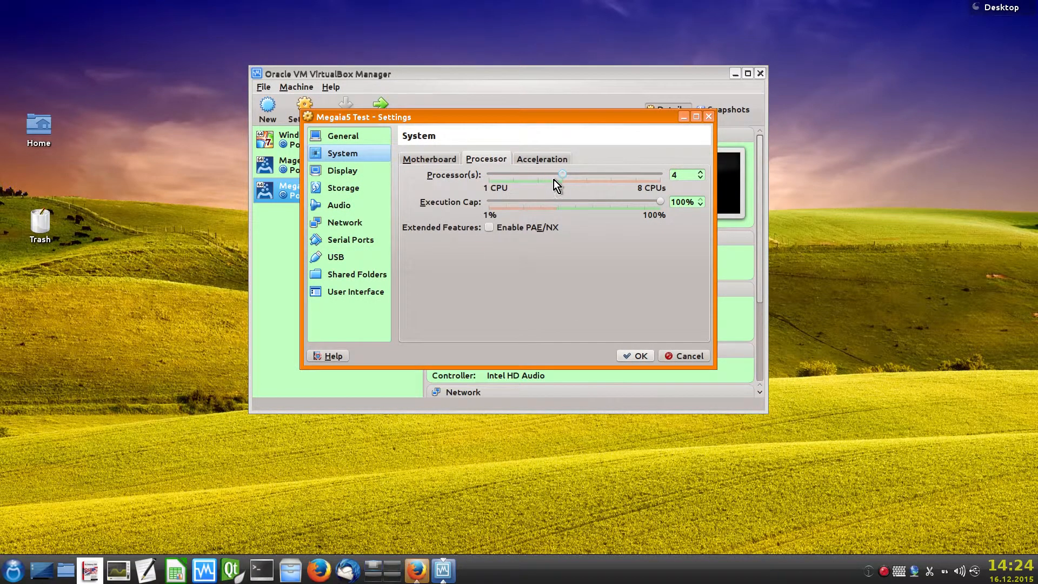
- Set the video memory to 128 MB and save the machine's settings after reviewing storage, network and audio
left_click(359, 171)
left_click_drag(487, 174, 693, 172)
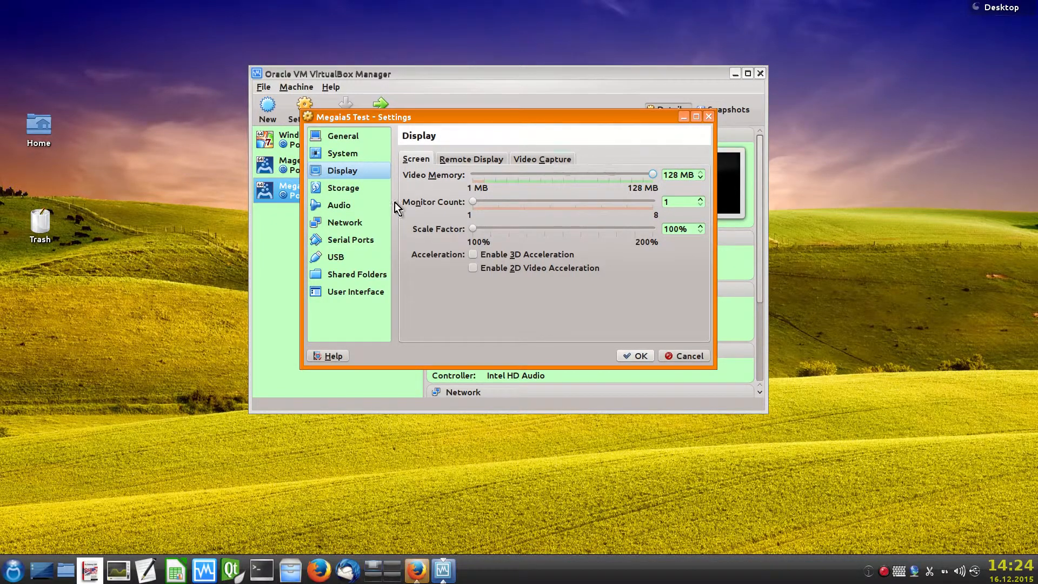
left_click(342, 189)
left_click(346, 226)
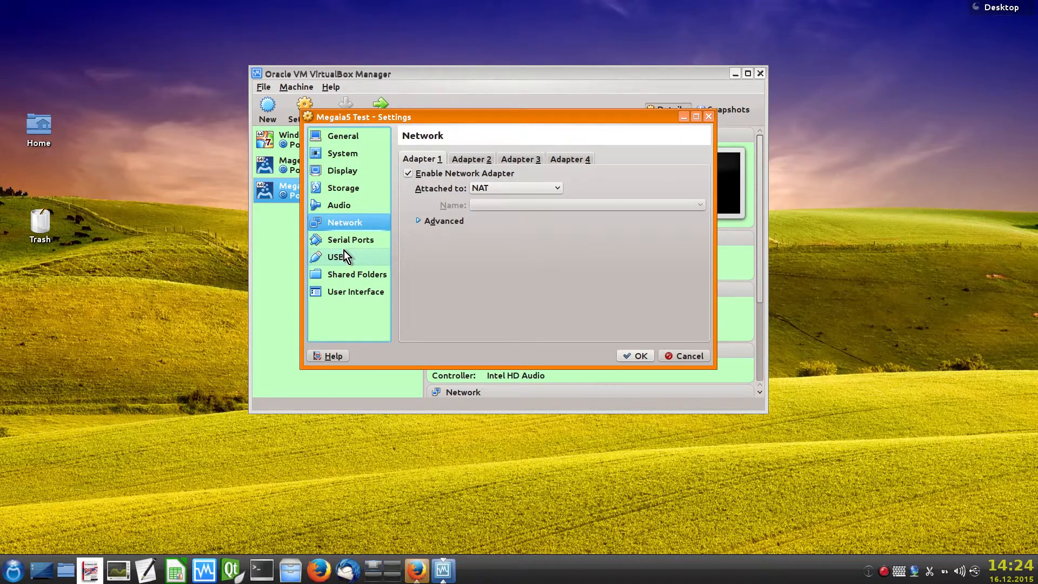
left_click(350, 205)
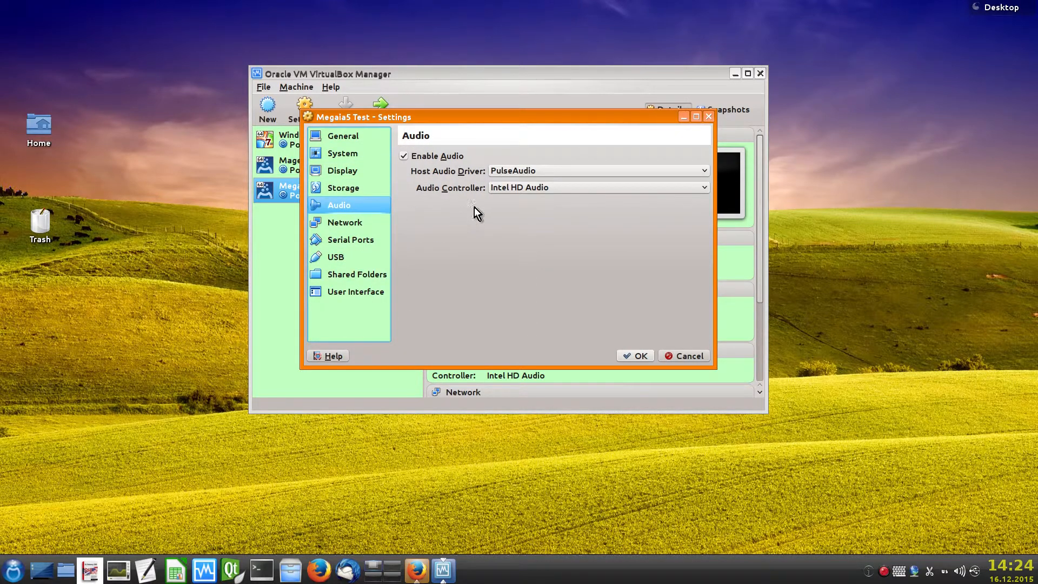
left_click(638, 357)
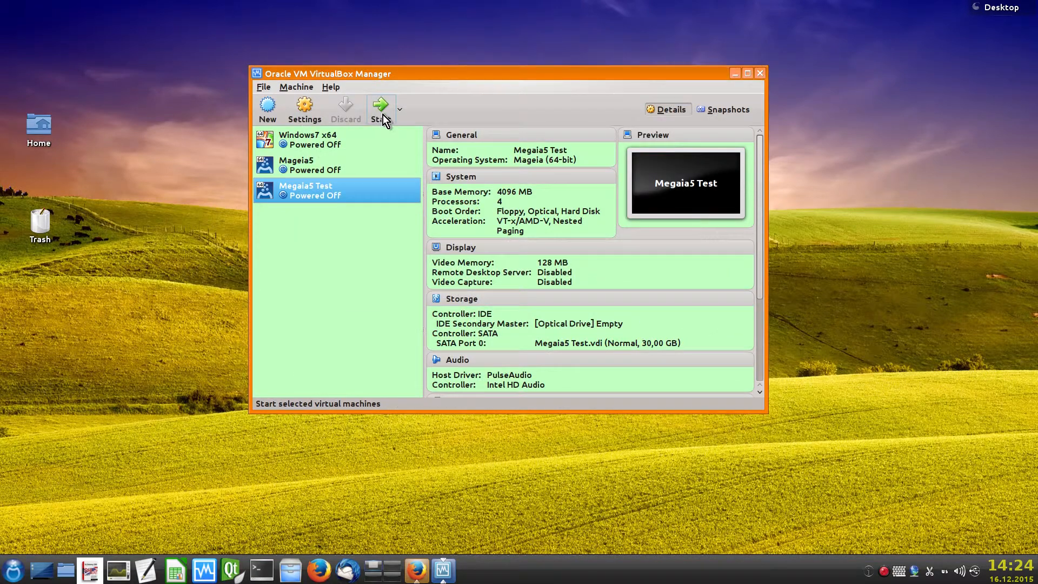
- Start the Megaia5 Test machine with Mageia-5-LiveDVD-KDE4-x86_64-DVD.iso as its start-up disk
left_click(382, 113)
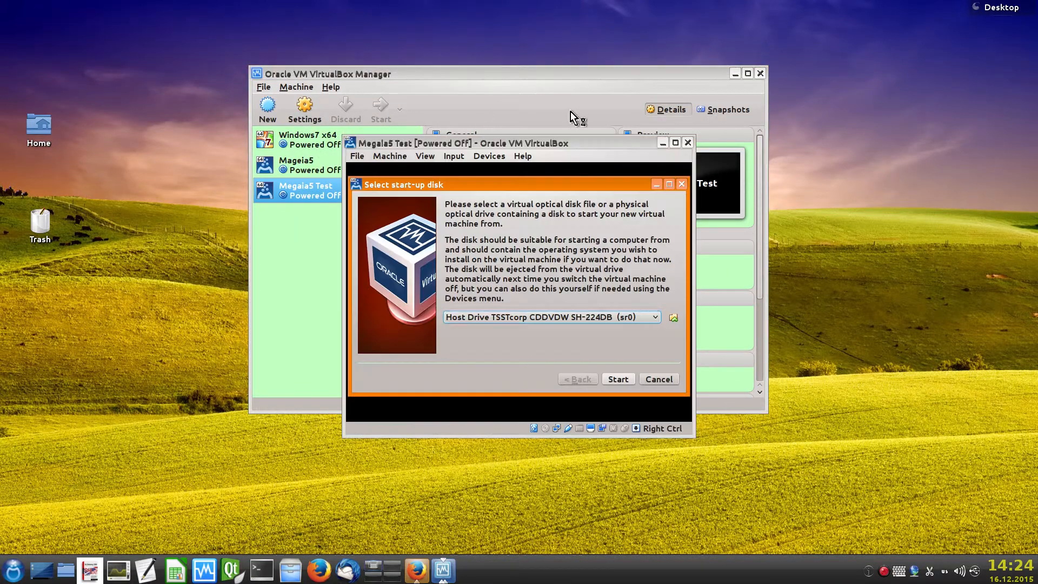
left_click(674, 320)
double_click(479, 184)
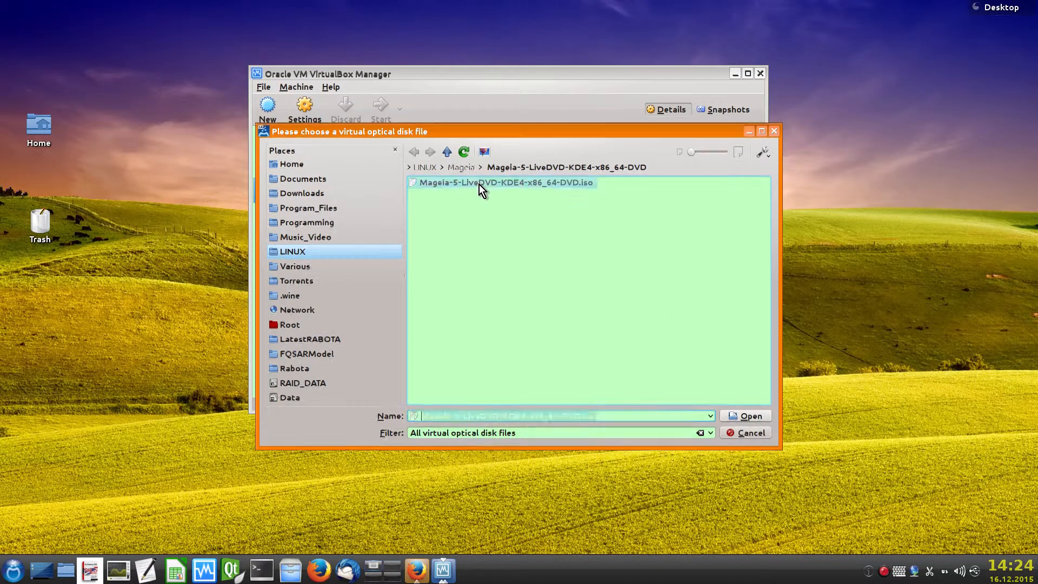
left_click(625, 381)
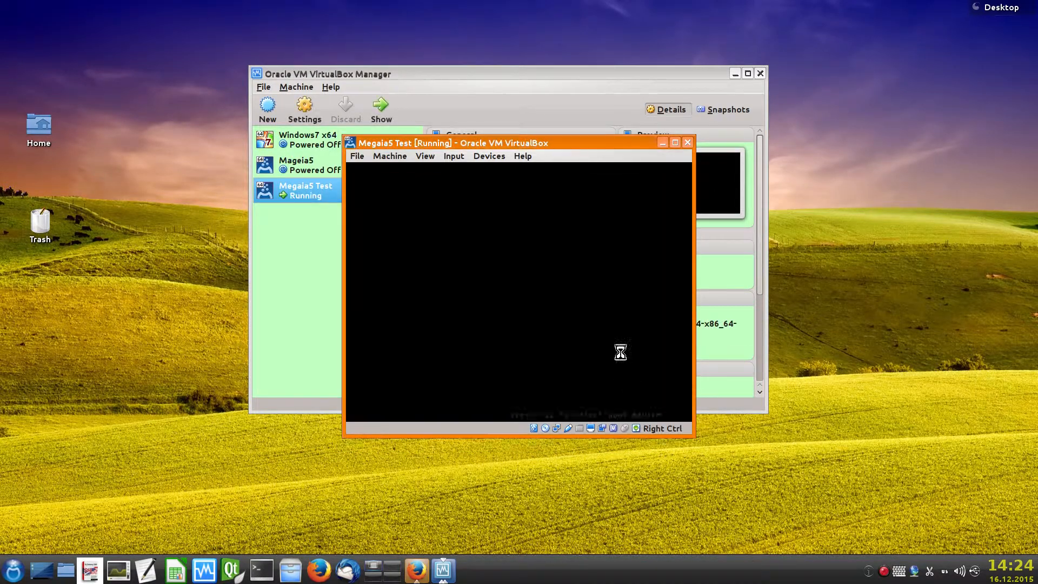
- Start the Mageia 5 installation from the live DVD's boot menu in the Megaia5 Test machine
left_click_drag(538, 145, 492, 138)
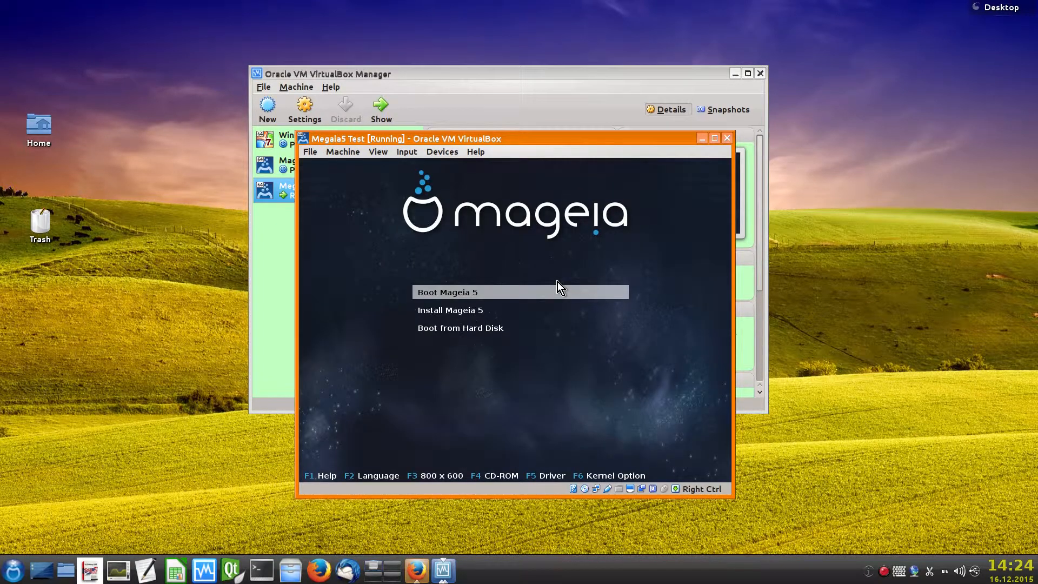
key("Down")
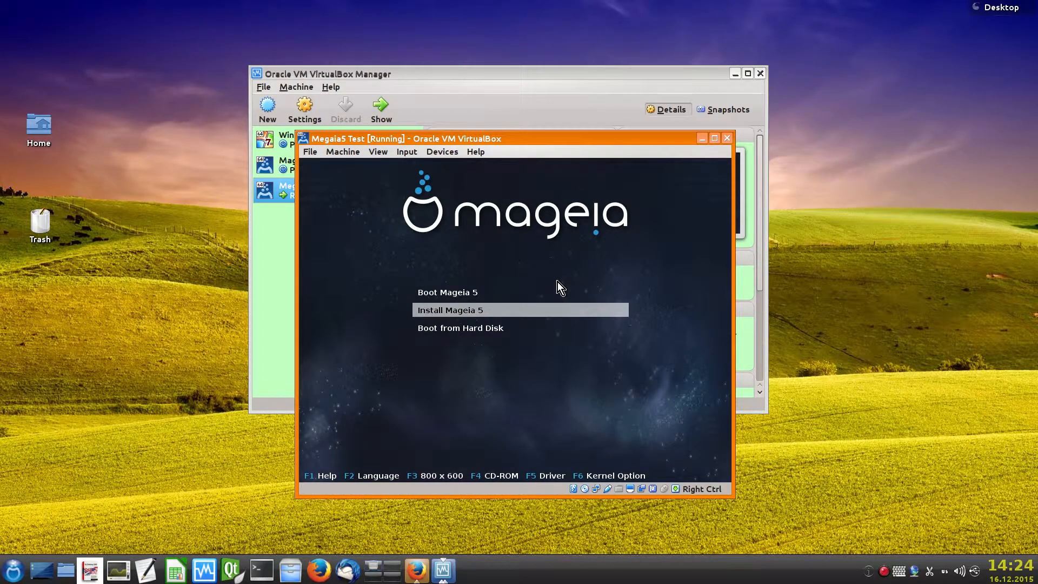
key("Return")
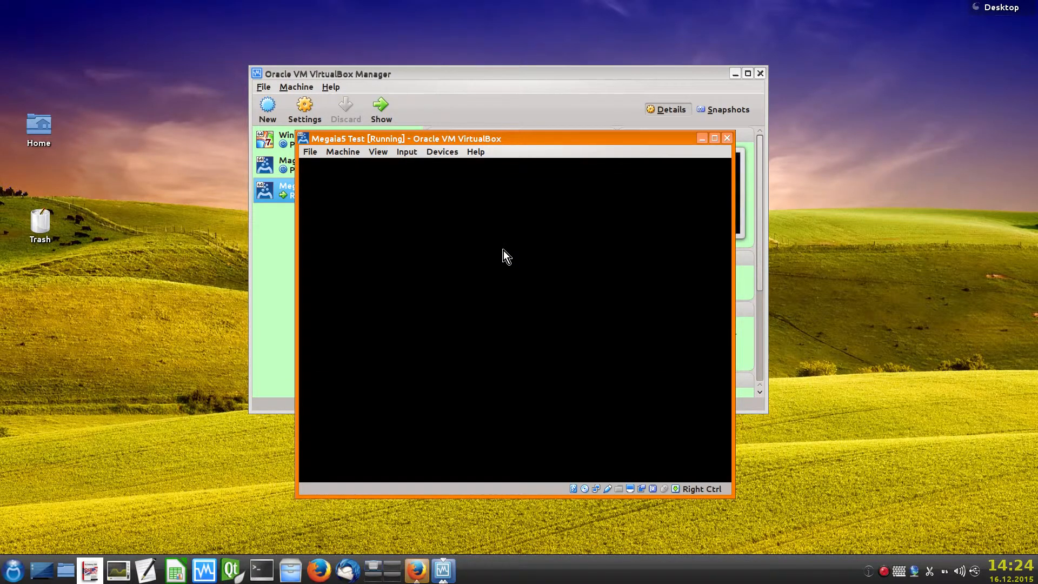
left_click_drag(512, 141, 497, 137)
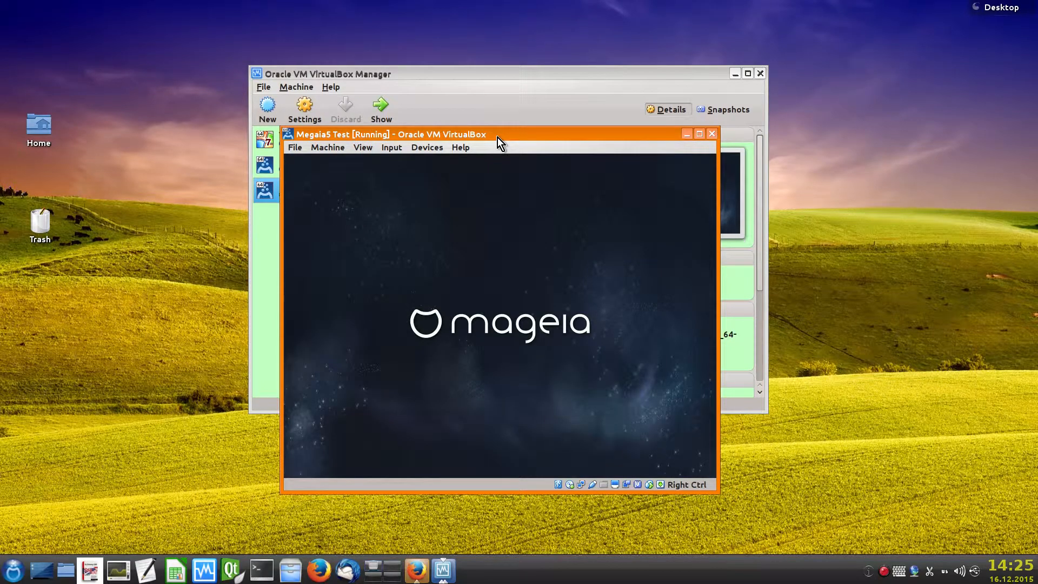
left_click_drag(504, 138, 498, 132)
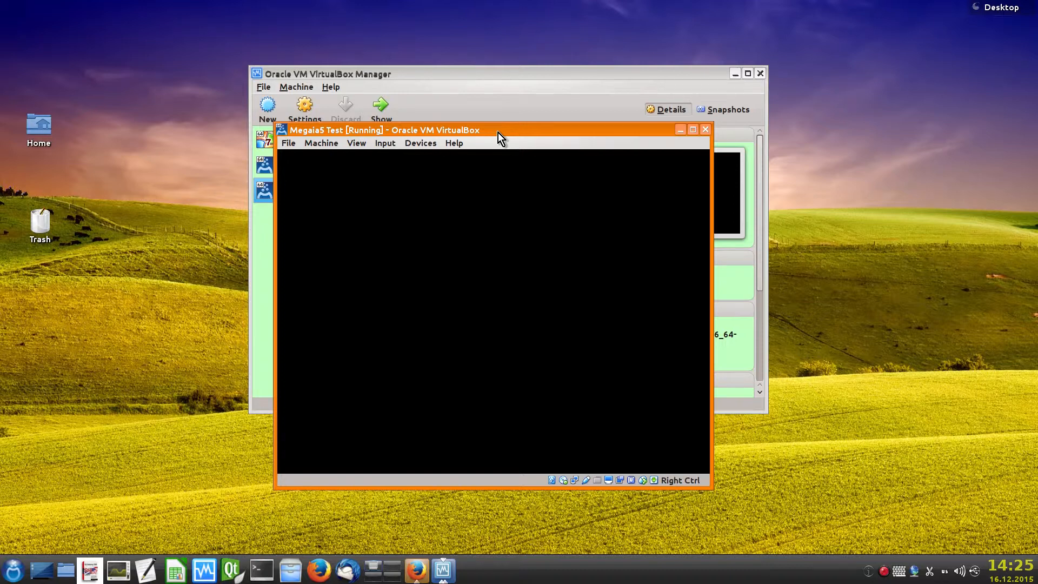
left_click_drag(498, 132, 484, 127)
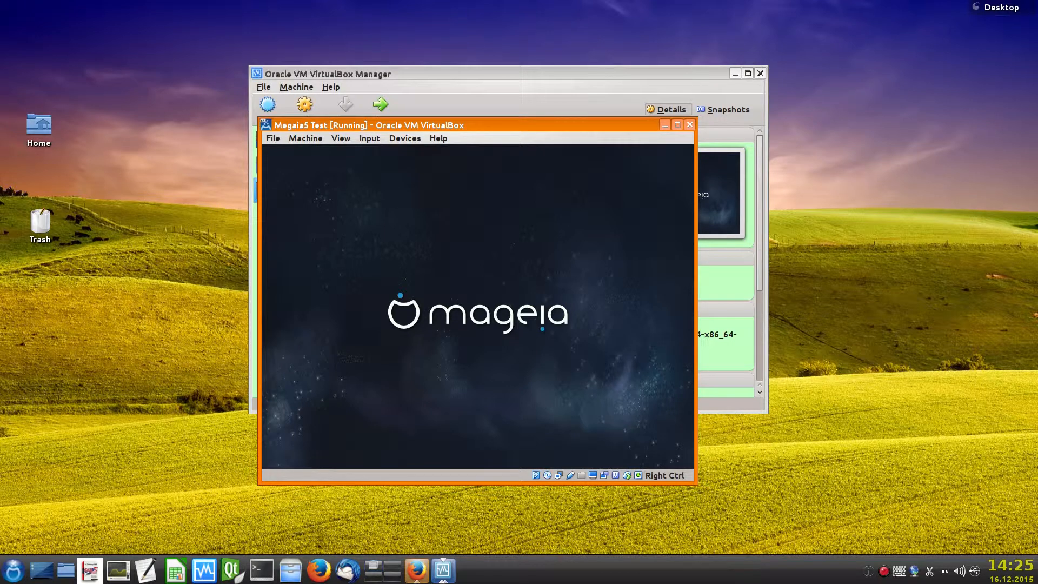
left_click_drag(569, 118, 513, 122)
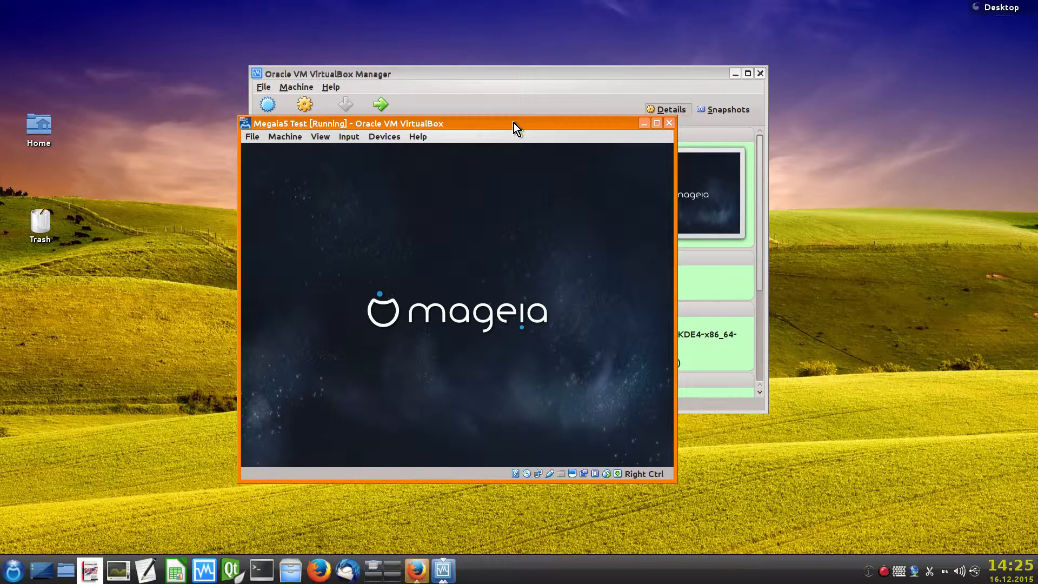
left_click_drag(514, 122, 505, 121)
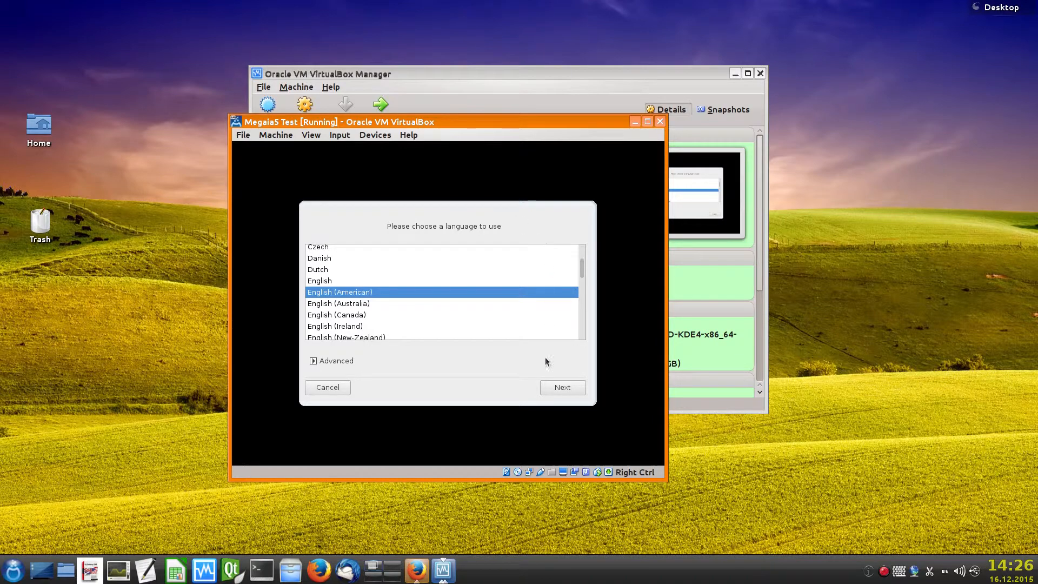
- Confirm English (American) as the language and accept the license agreement after reviewing its Governing Laws section
left_click(563, 388)
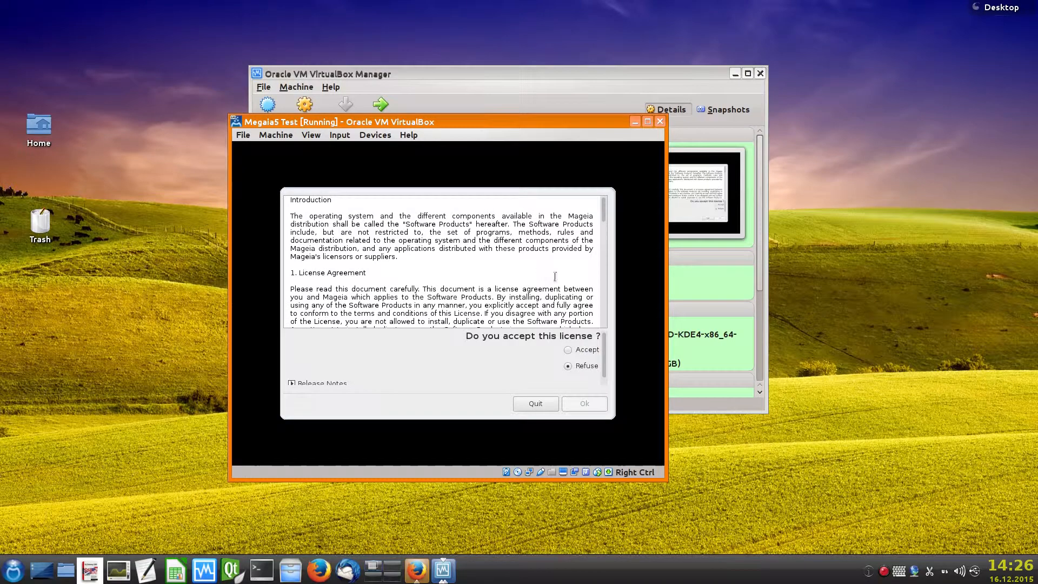
left_click(568, 350)
left_click_drag(605, 208, 605, 314)
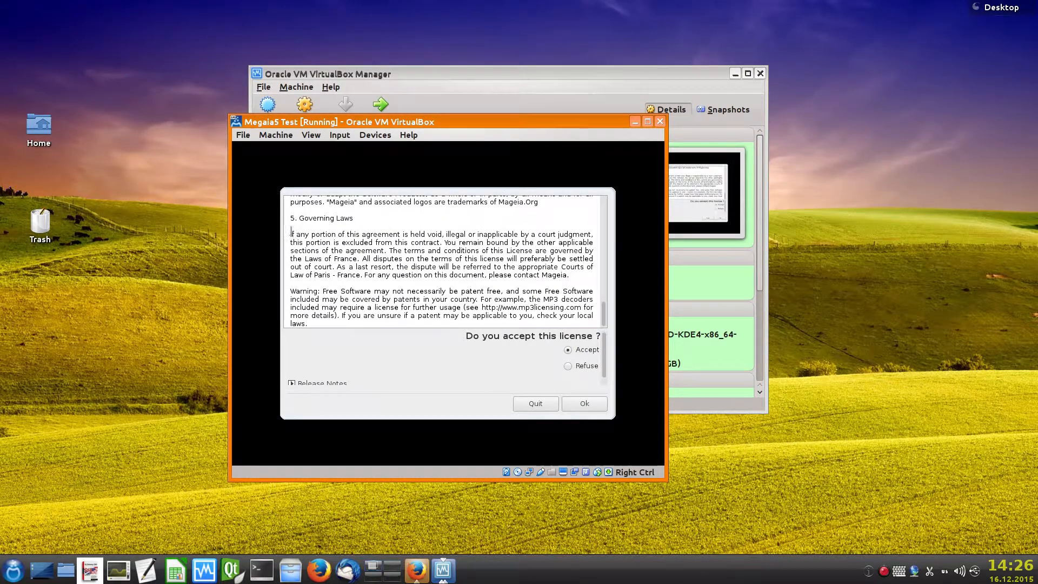
left_click_drag(290, 216, 561, 325)
left_click(518, 276)
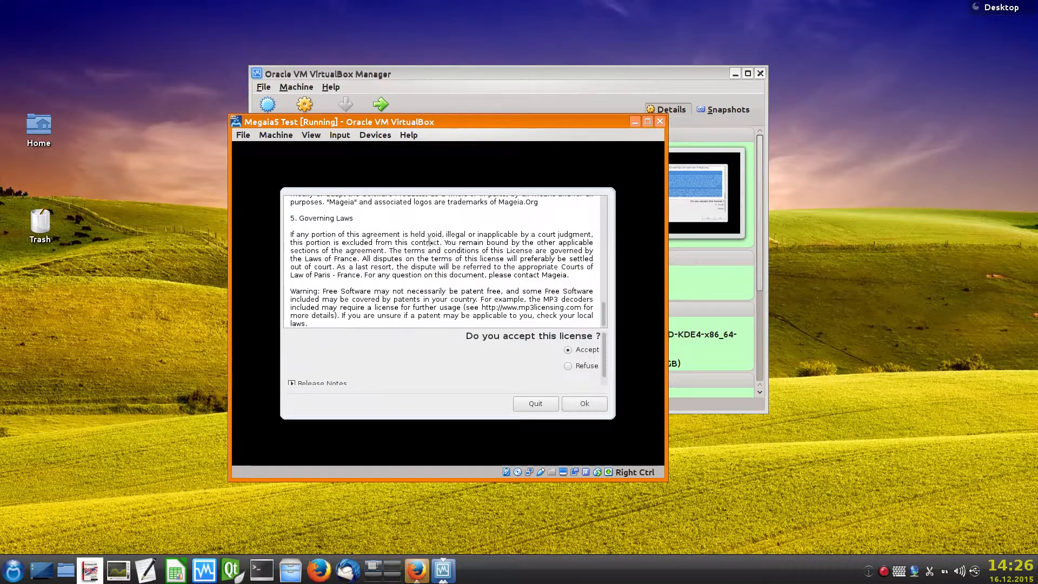
left_click_drag(289, 219, 593, 323)
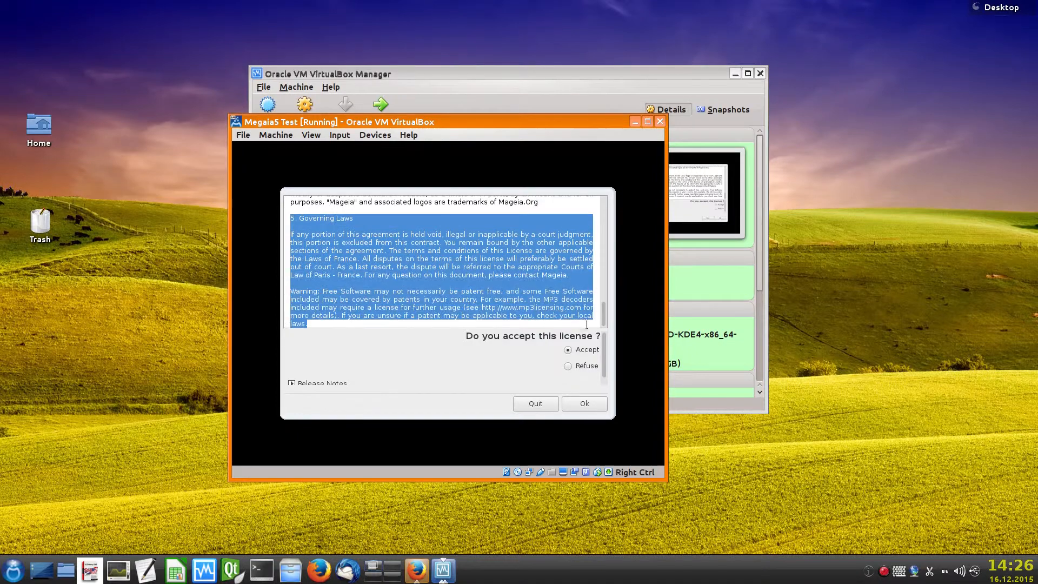
left_click(482, 262)
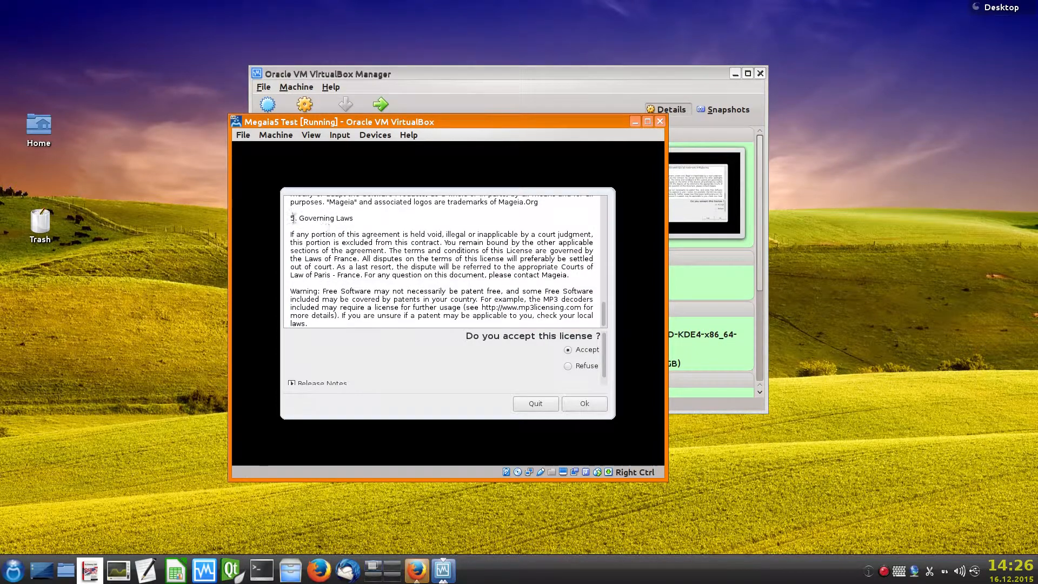
left_click_drag(290, 218, 585, 317)
left_click(539, 305)
left_click(580, 405)
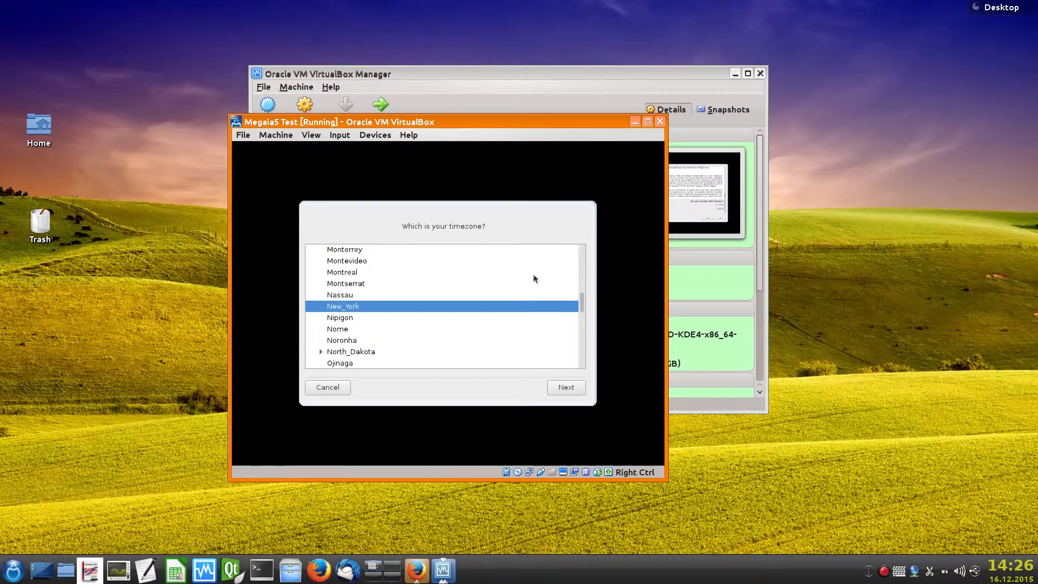
- Set the timezone to Berlin in the Europe group and continue to the clock settings
scroll(585, 287, "up", 5)
scroll(588, 264, "up", 10)
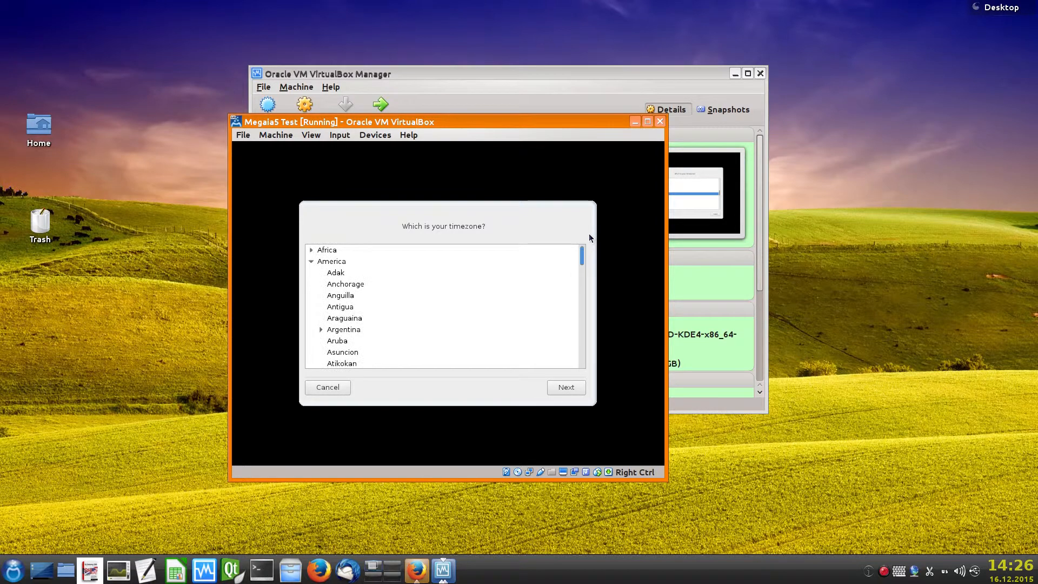
left_click(310, 262)
left_click(311, 262)
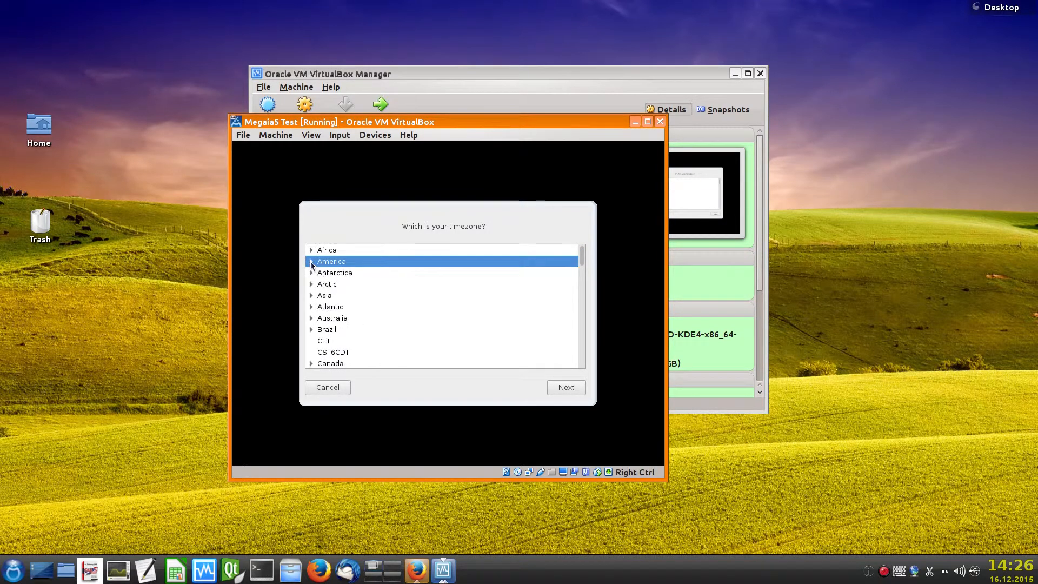
scroll(338, 288, "down", 5)
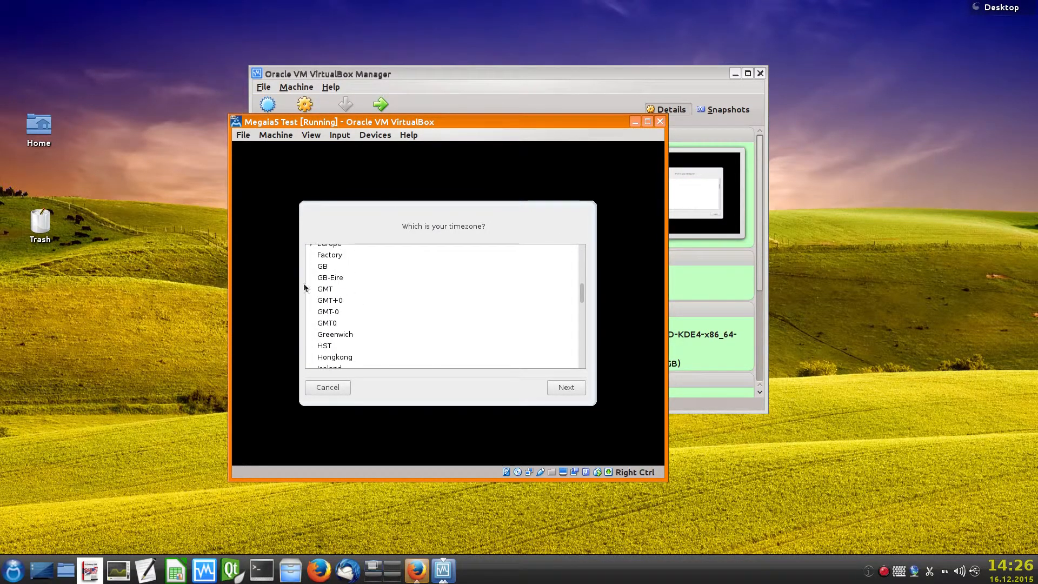
scroll(354, 281, "up", 1)
left_click(312, 264)
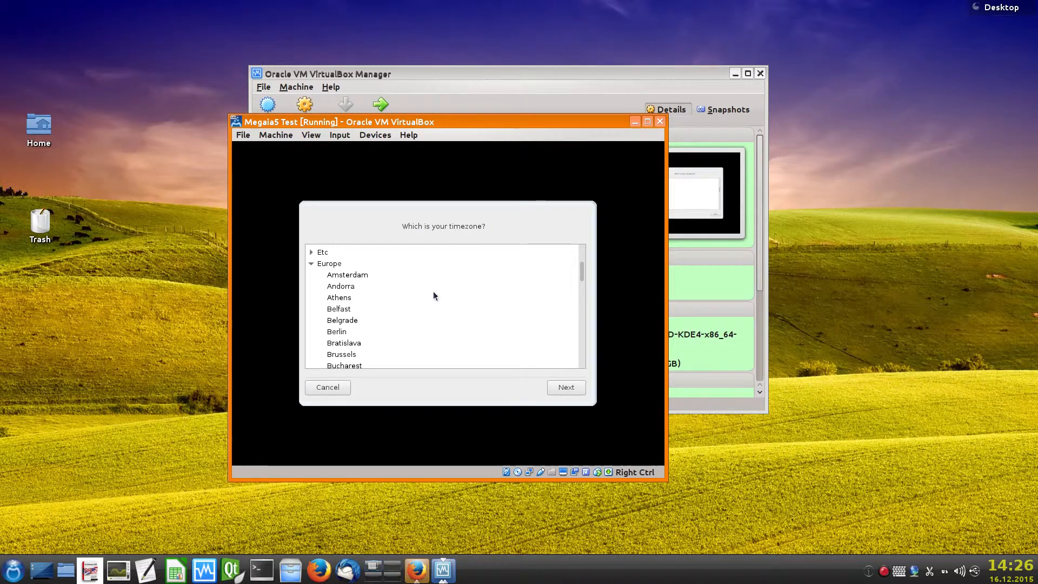
left_click(340, 331)
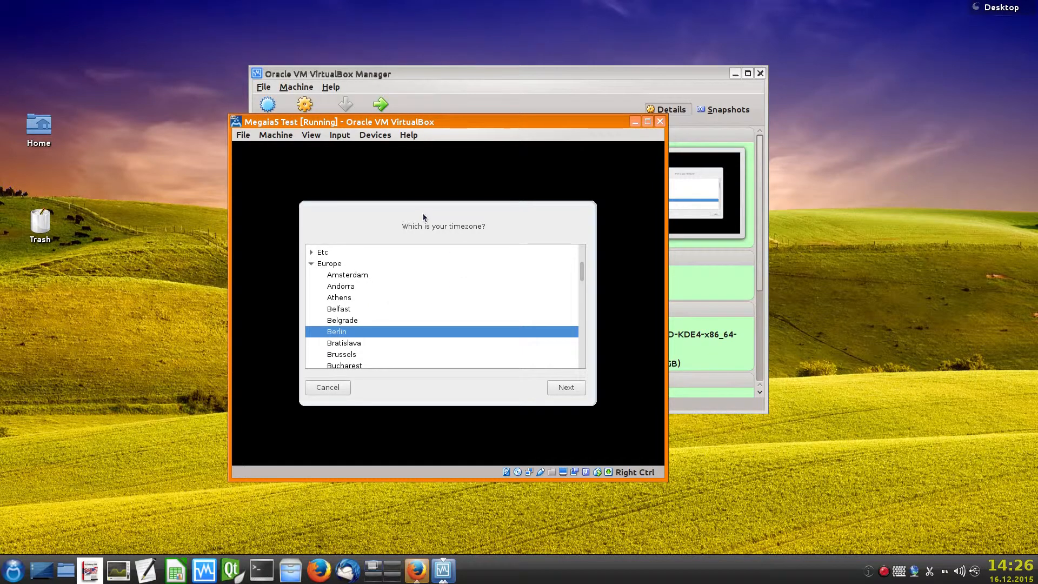
left_click(564, 387)
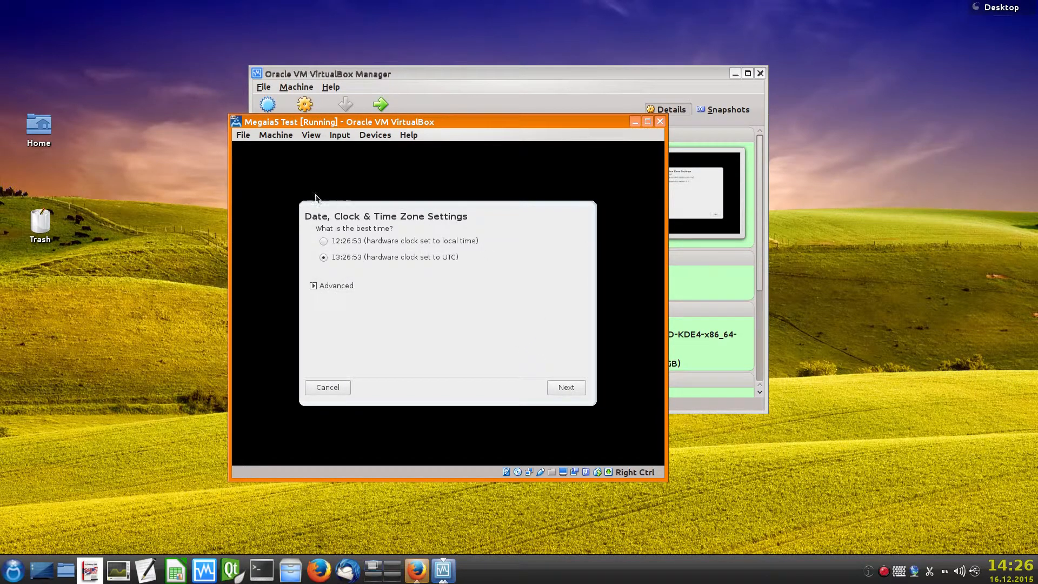
- Keep the hardware clock set to UTC and confirm the US keyboard layout
left_click(564, 387)
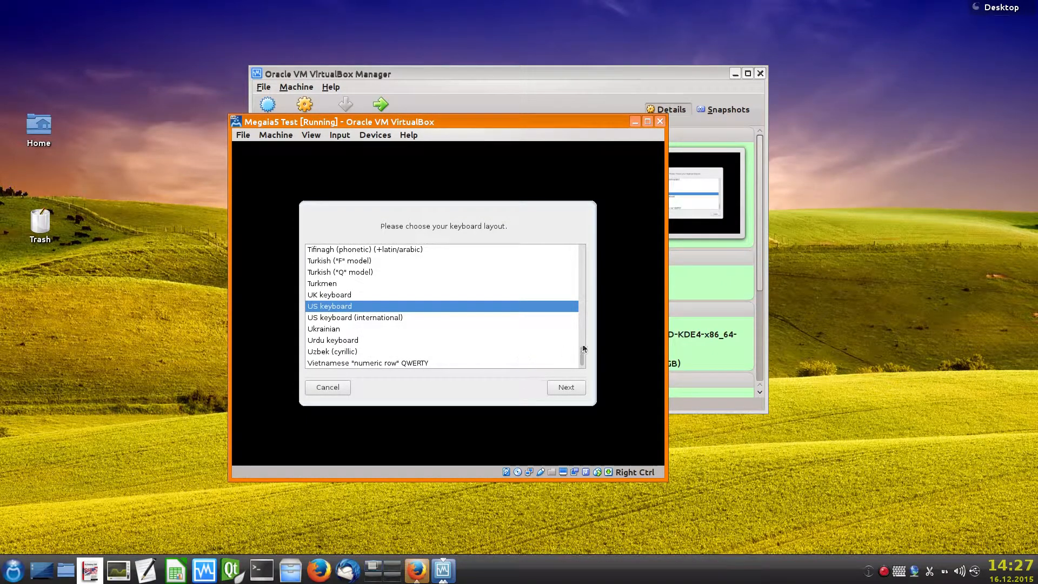
left_click_drag(583, 359, 589, 331)
left_click(565, 389)
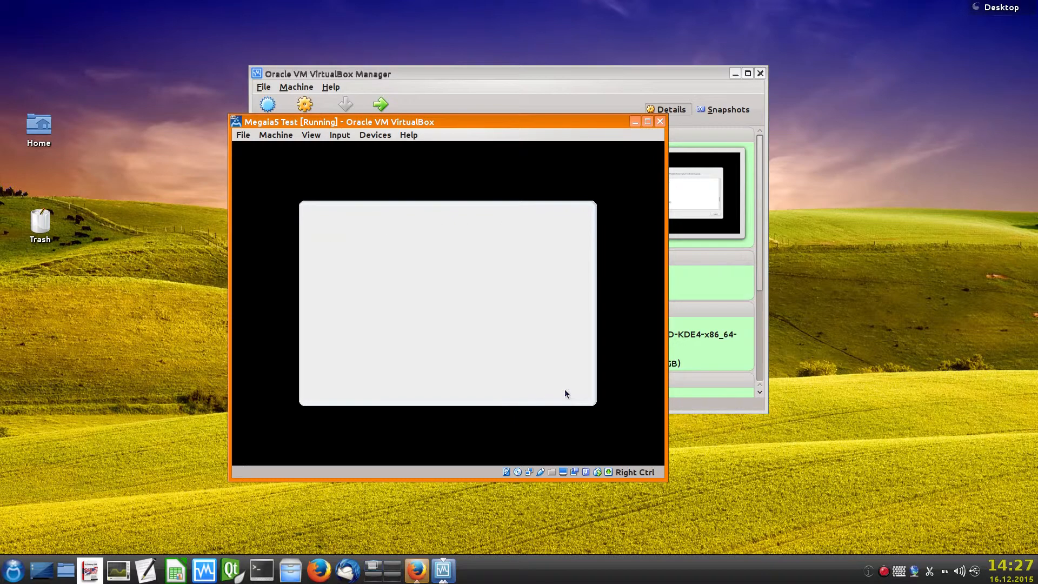
- Proceed with custom disk partitioning of the 30 GB ATA VBOX HARDDISK and continue past the backup reminder
left_click(581, 398)
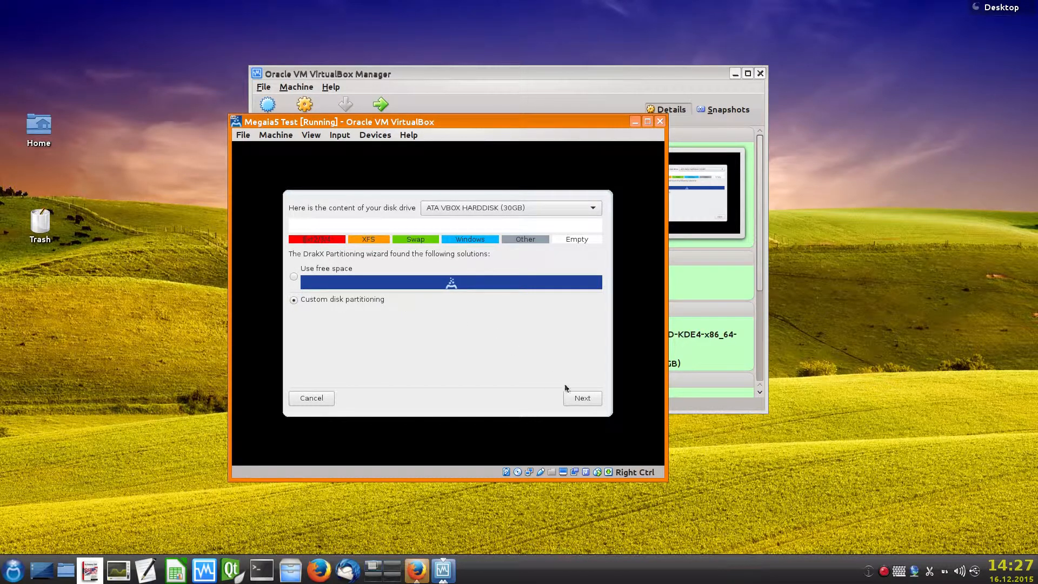
left_click(576, 397)
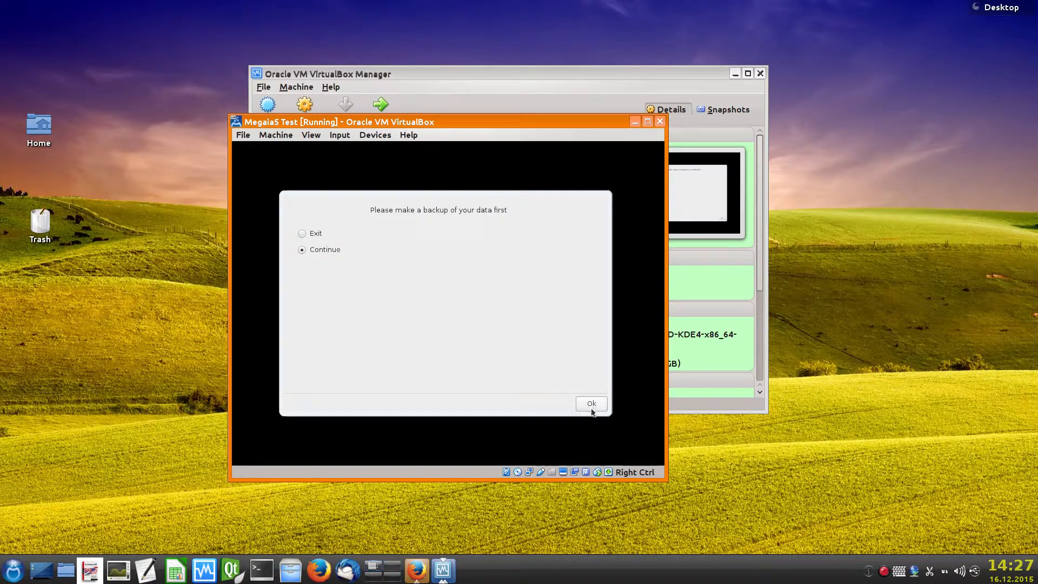
left_click(591, 405)
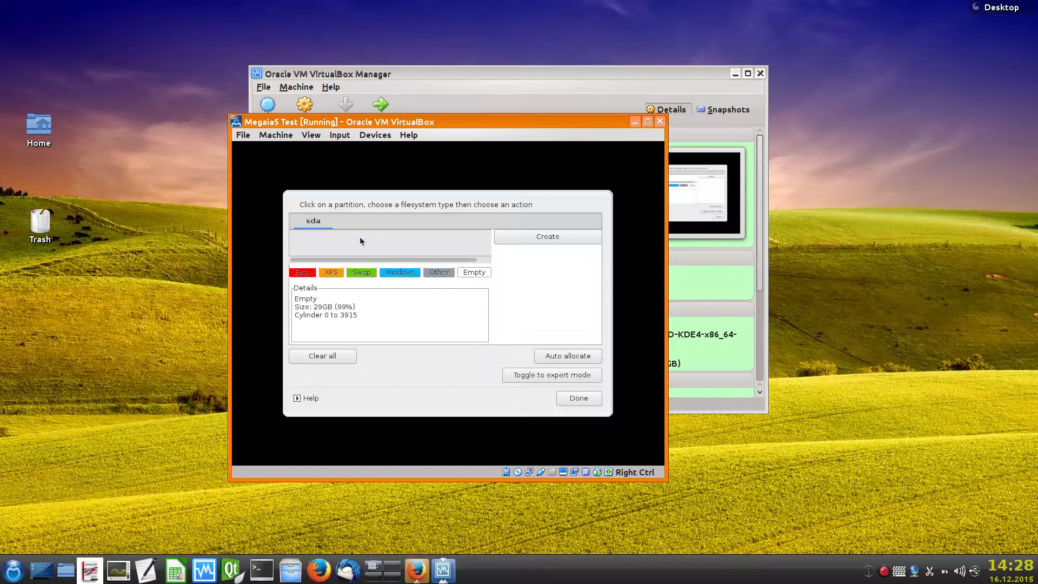
- Create a Linux swap partition of 4191 MB in the empty space of disk sda
left_click(533, 235)
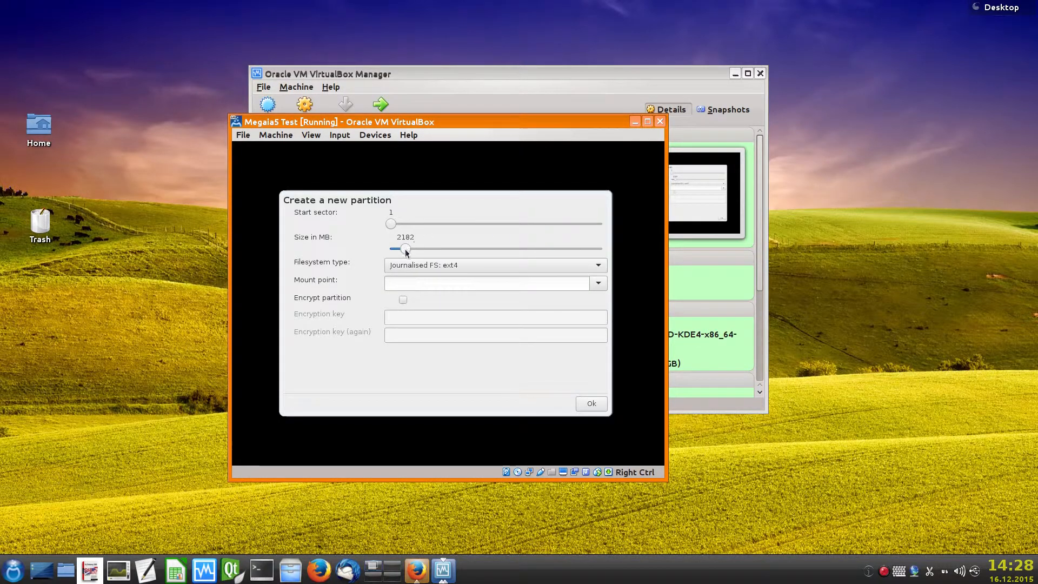
left_click_drag(407, 252, 421, 249)
left_click(552, 265)
left_click(555, 266)
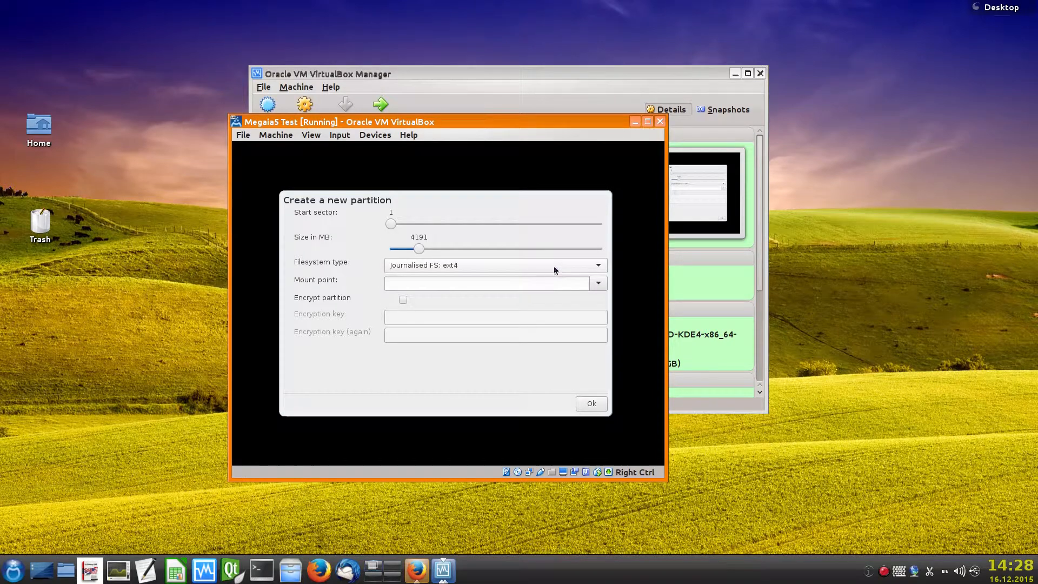
left_click(512, 263)
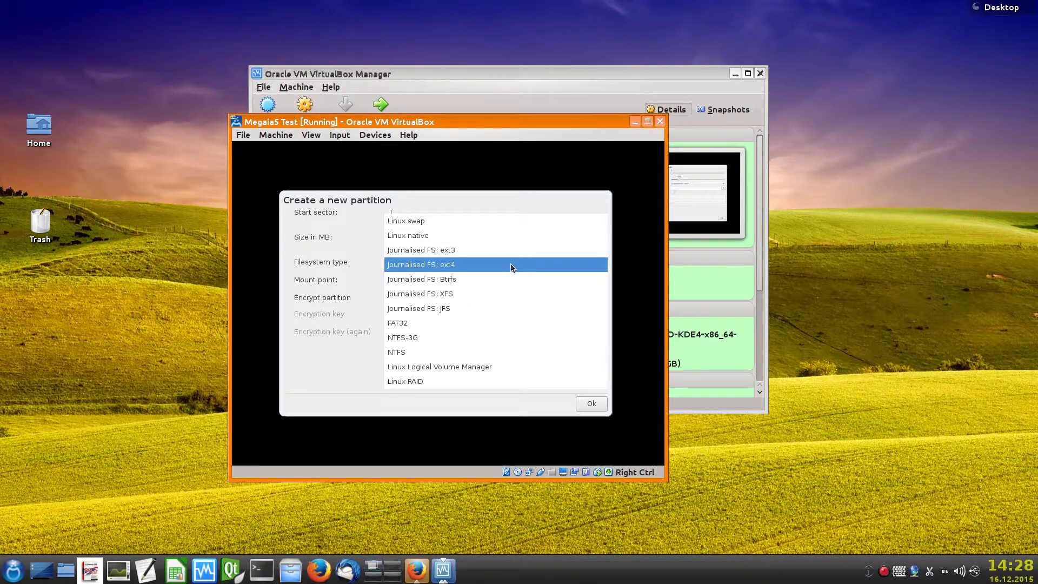
left_click(433, 220)
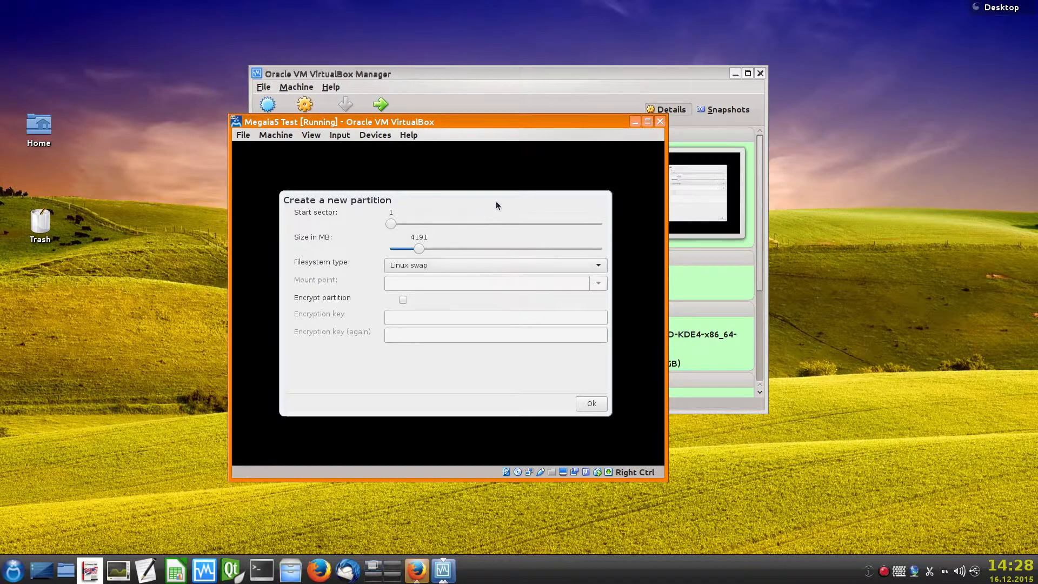
left_click(590, 405)
- Create an ext4 partition of 26529 MB with mount point / in the remaining free space of disk sda
left_click(412, 241)
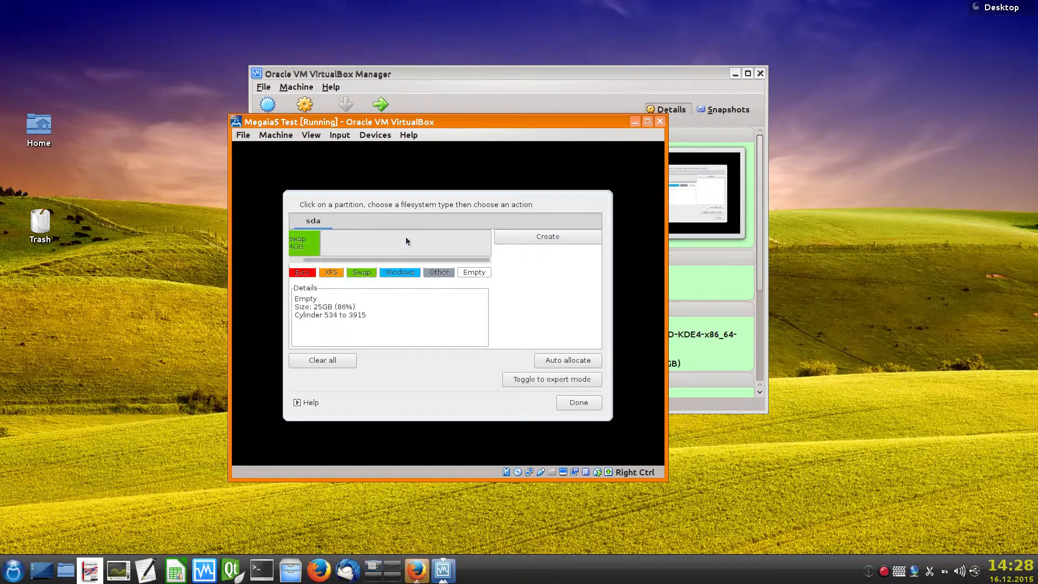
left_click(534, 238)
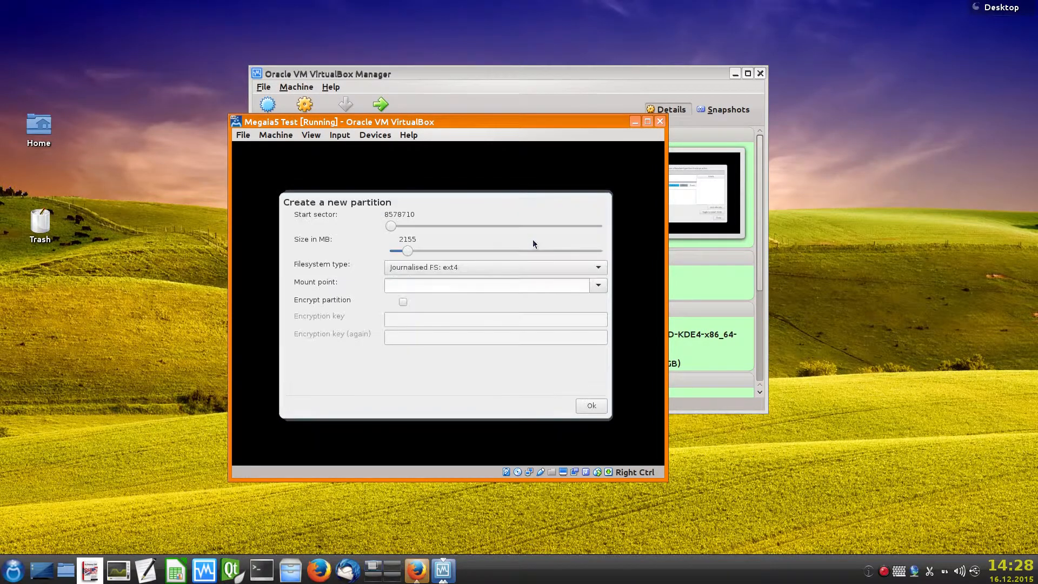
left_click_drag(410, 252, 603, 252)
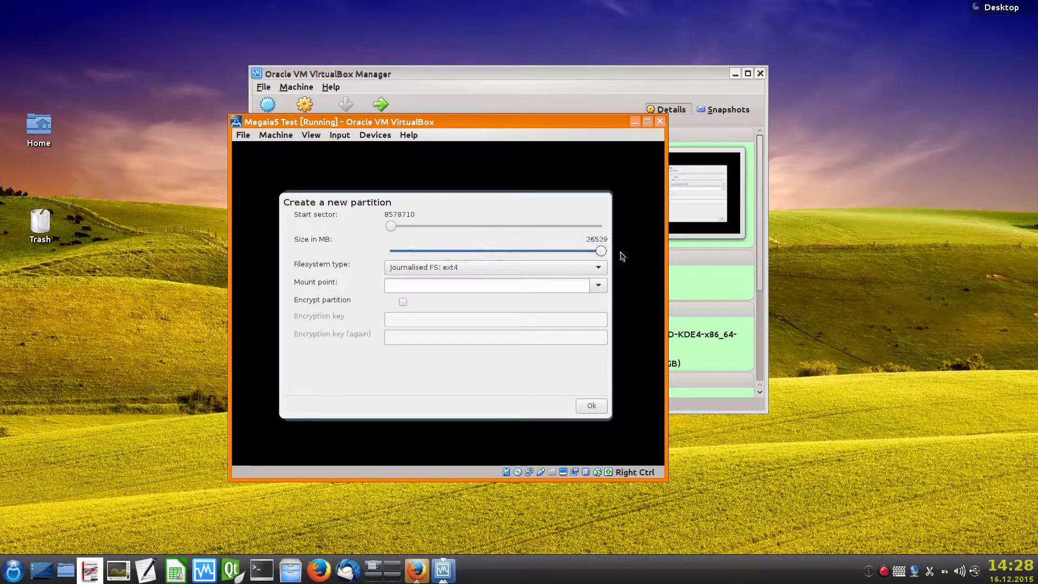
left_click(597, 286)
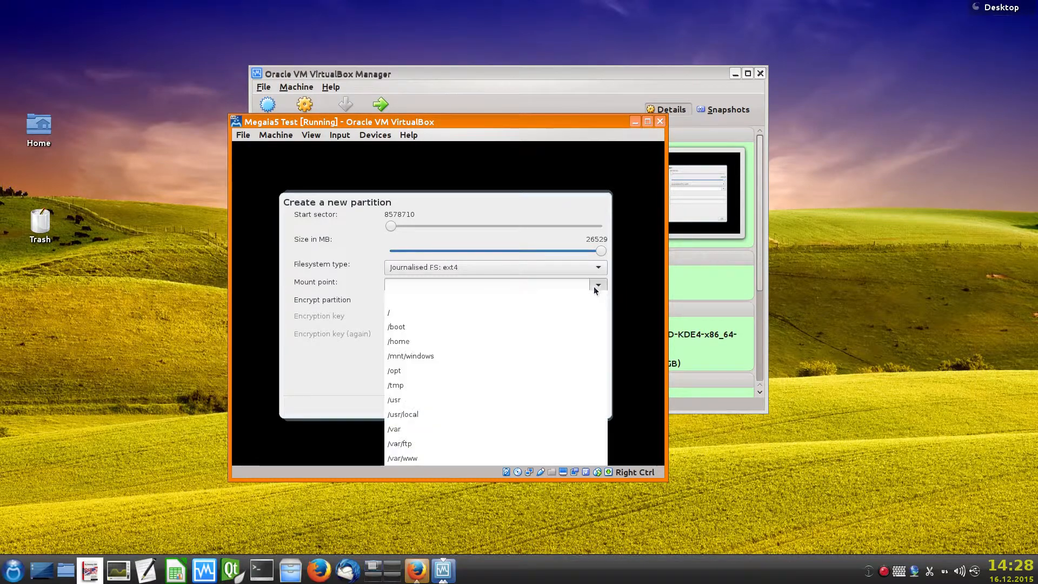
left_click(461, 313)
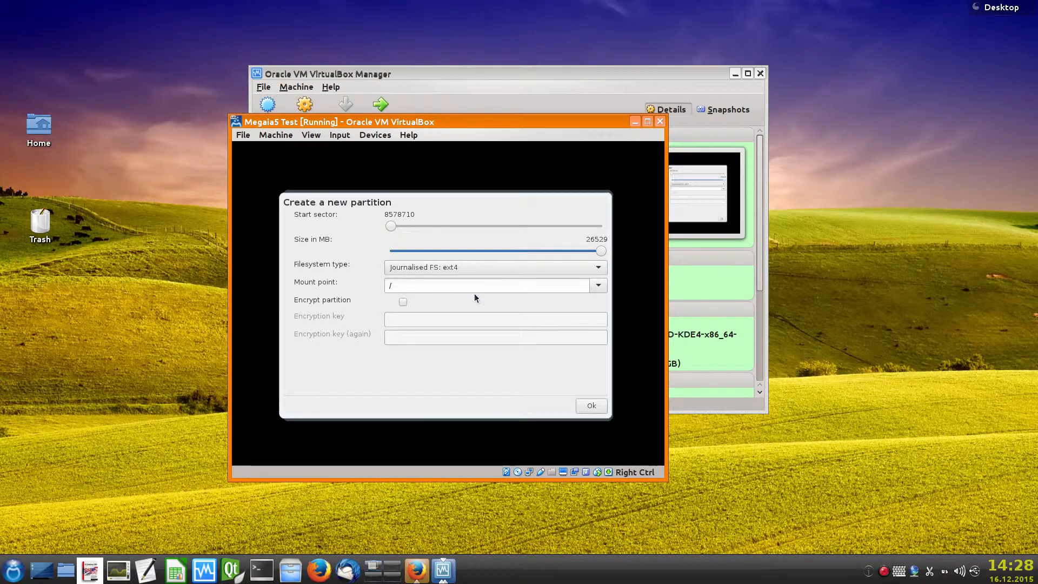
left_click(593, 407)
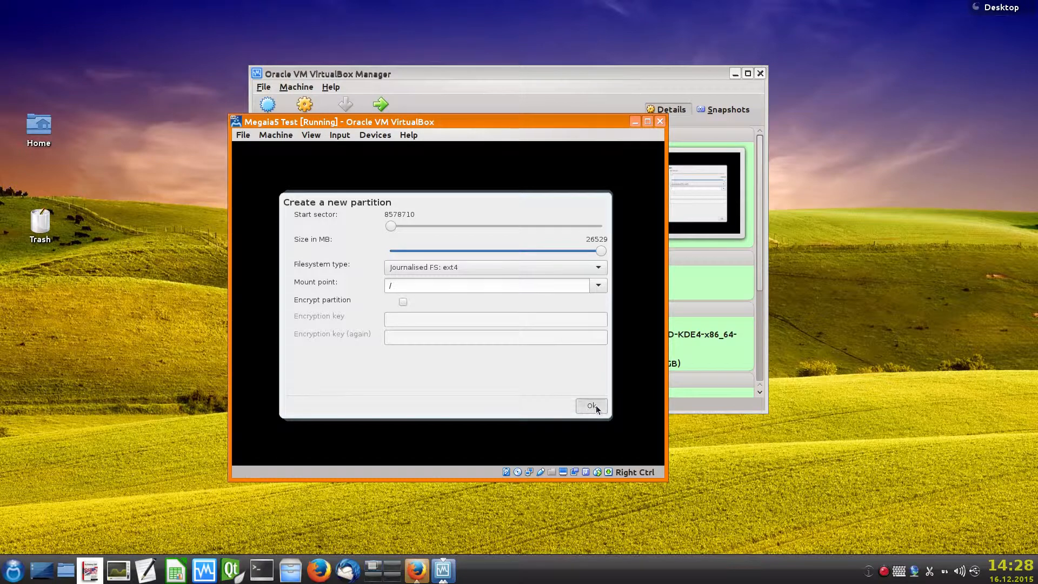
- Finish partitioning by writing sda's partition table to disk, and accept removal of the unused hardware support and localization packages
left_click(356, 248)
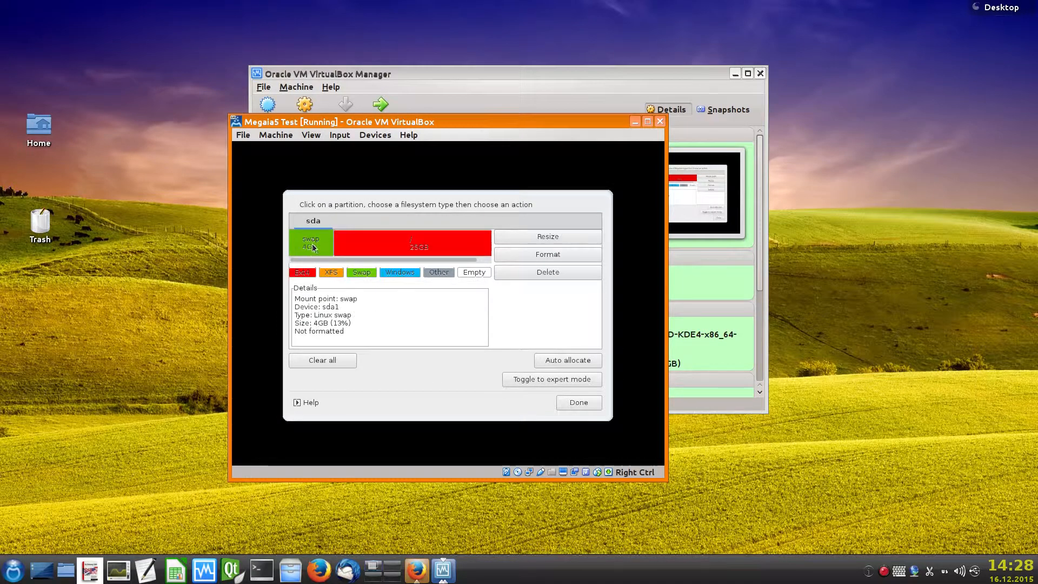
left_click(318, 248)
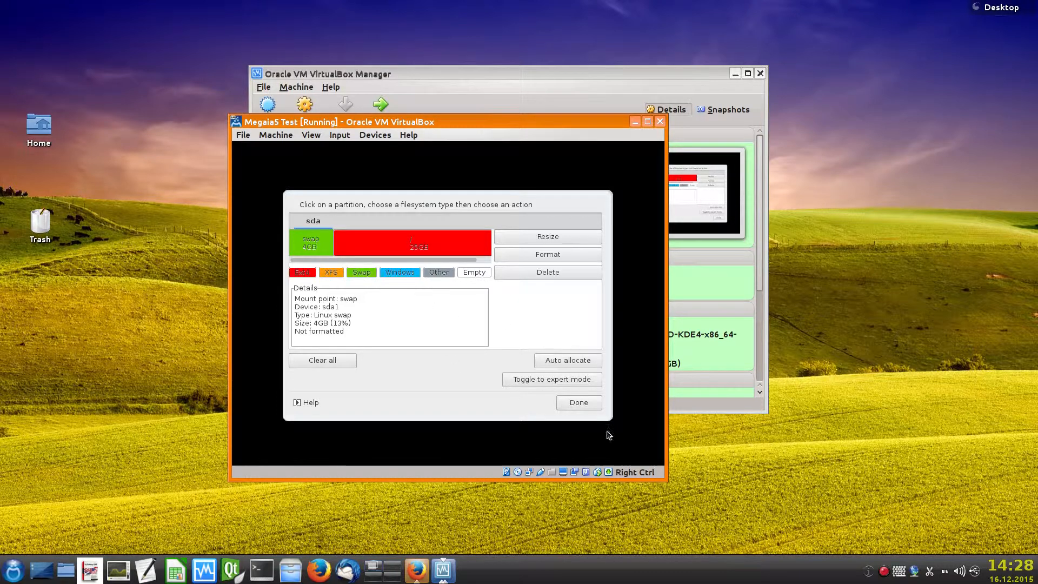
left_click(580, 404)
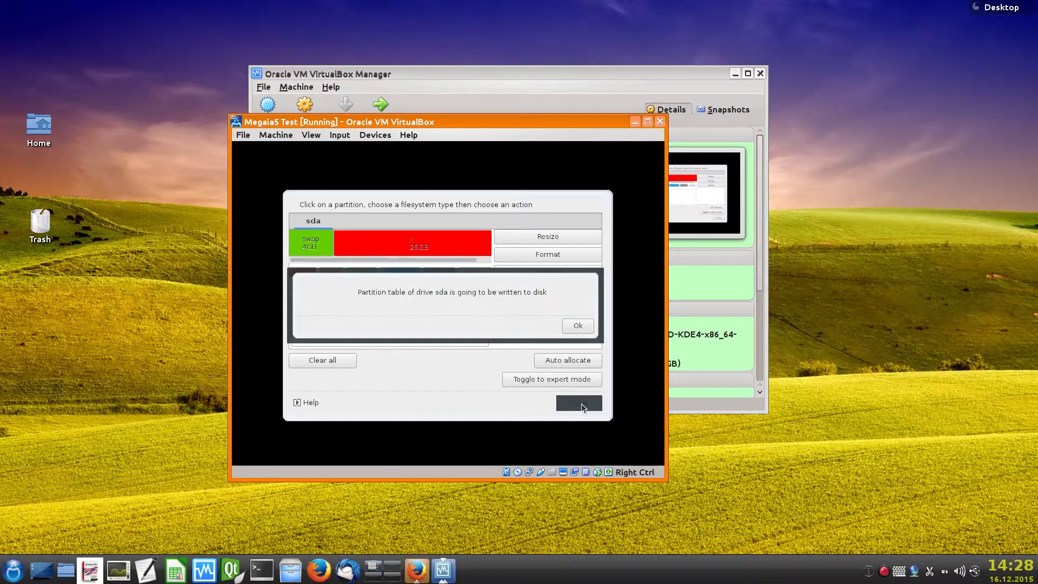
left_click(575, 328)
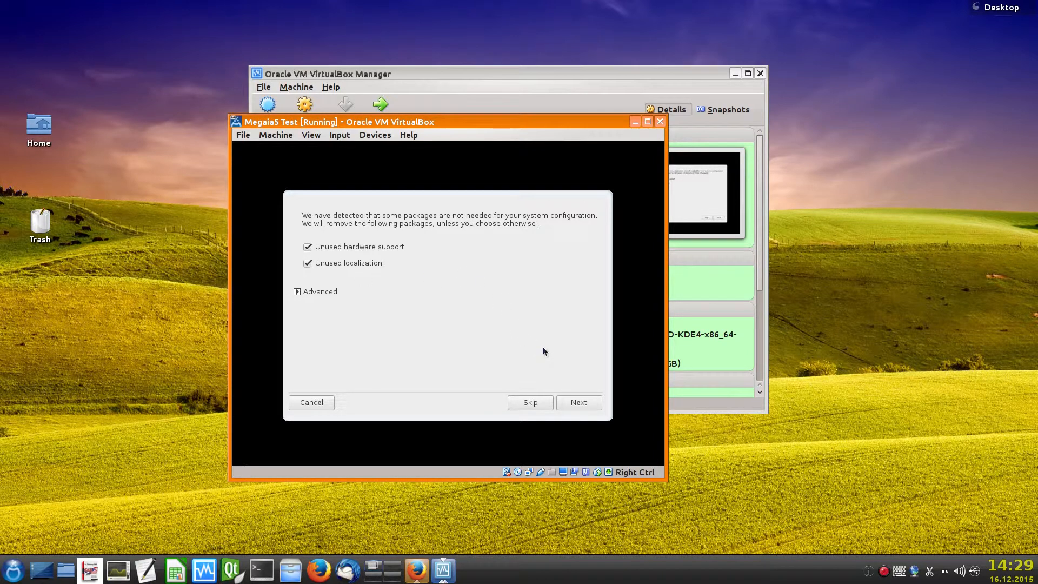
left_click(579, 404)
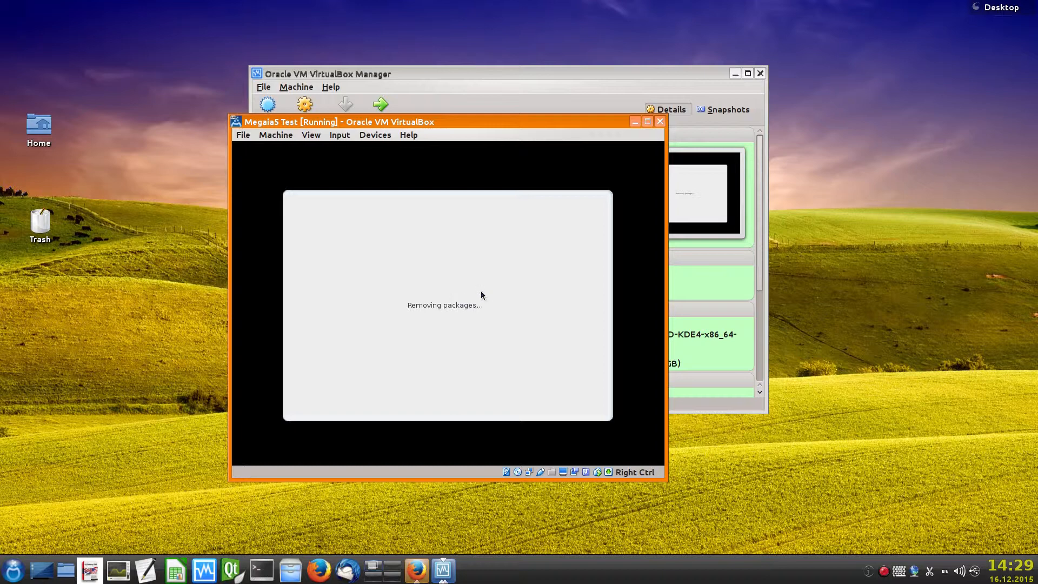
left_click_drag(496, 122, 484, 125)
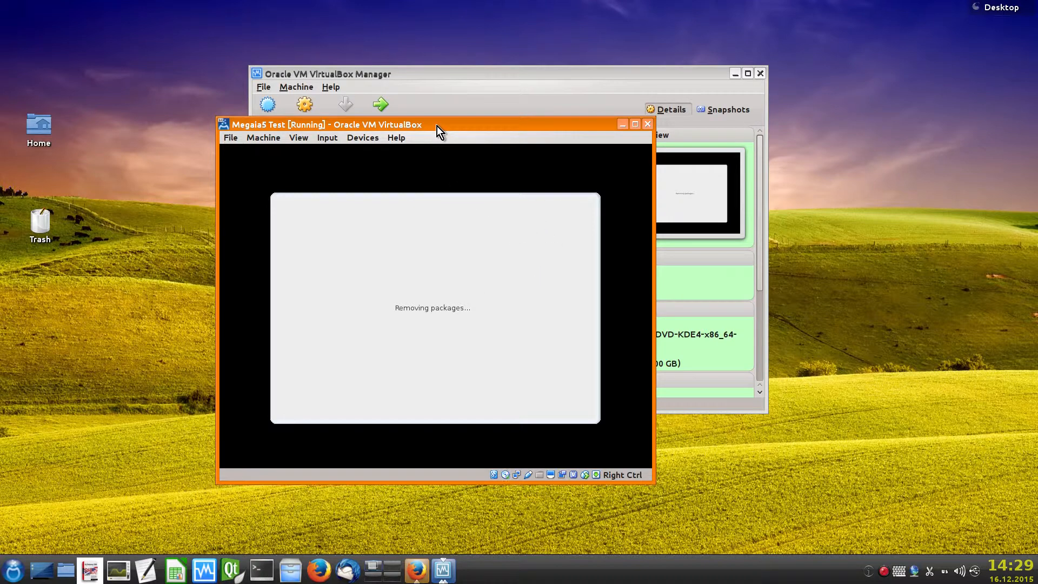
left_click_drag(437, 125, 413, 127)
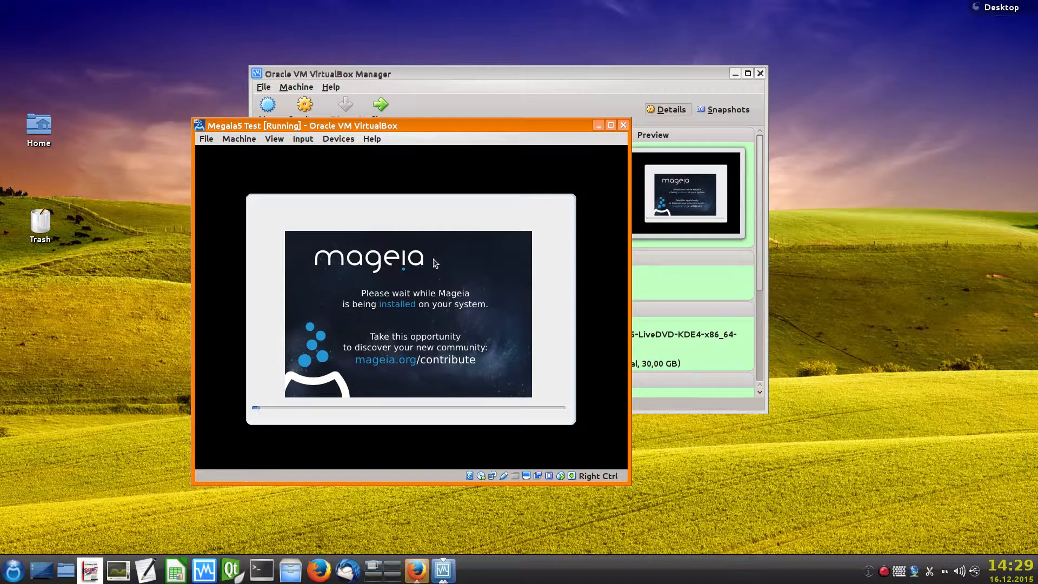
left_click_drag(421, 125, 407, 125)
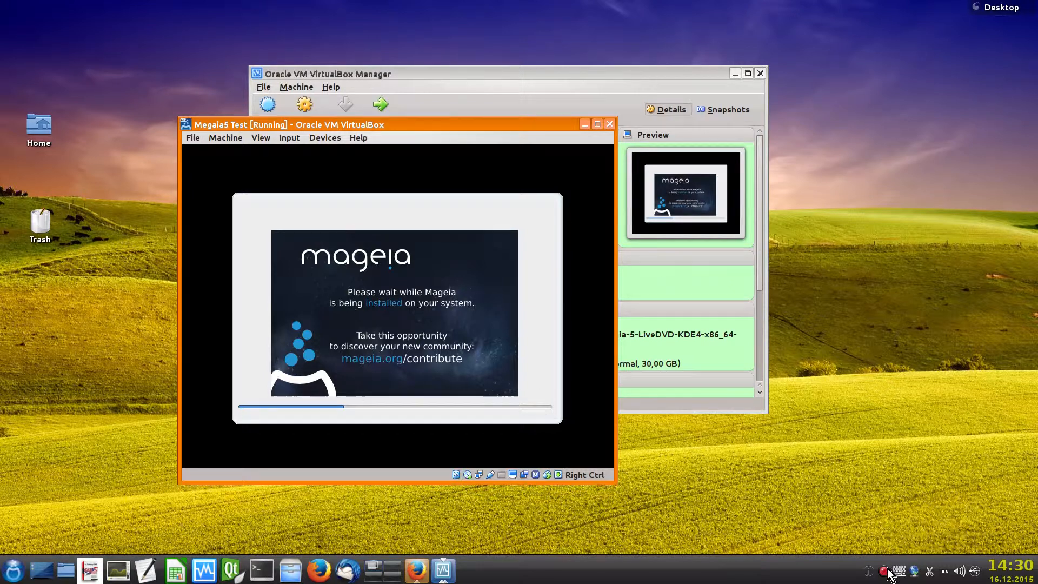
left_click(891, 571)
left_click(909, 506)
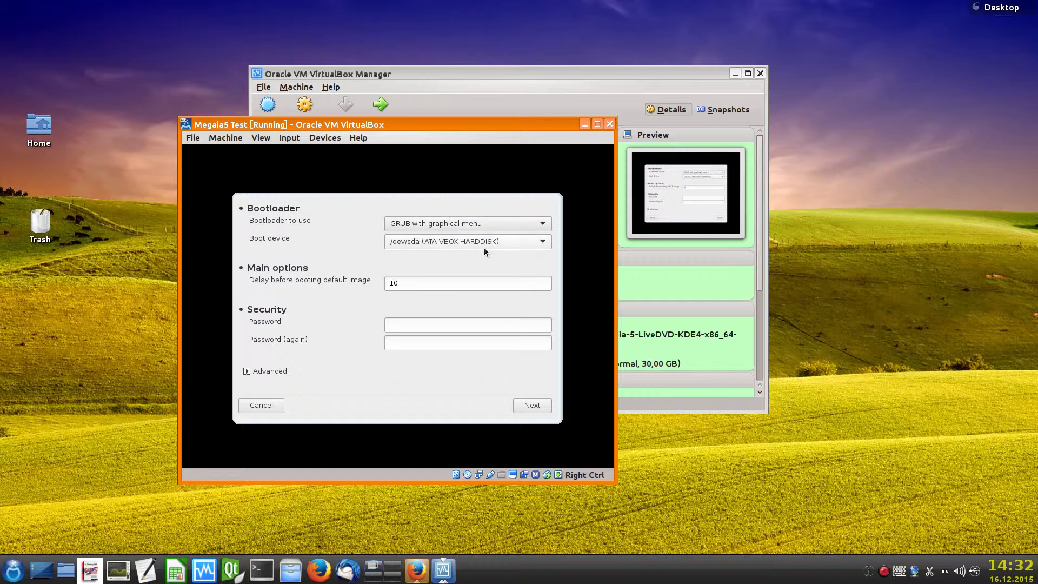
- Set the bootloader's delay before booting the default image to 0, leave its password empty, and accept the existing boot menu entries
double_click(407, 283)
type("0")
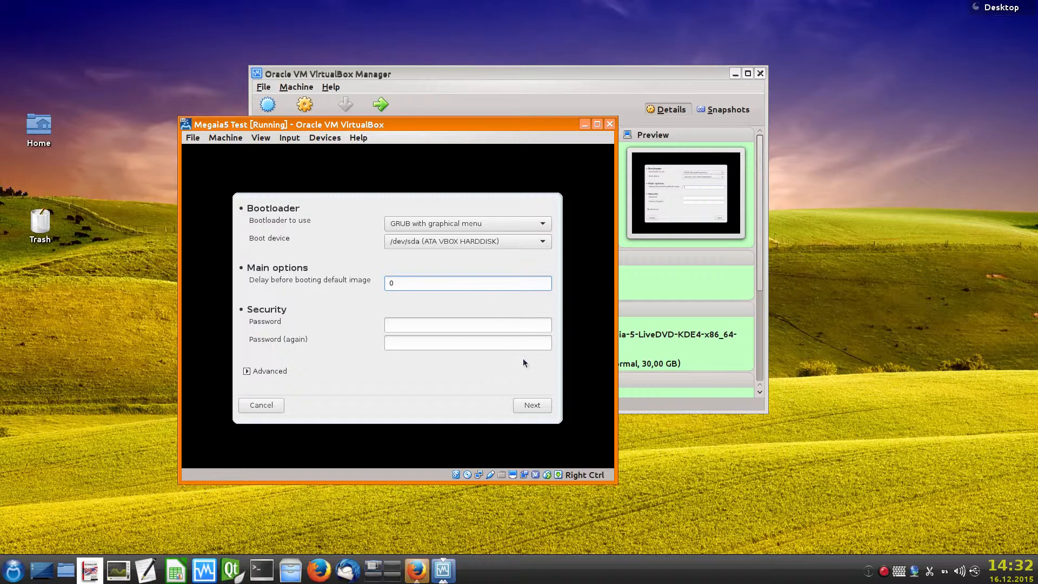
left_click(407, 324)
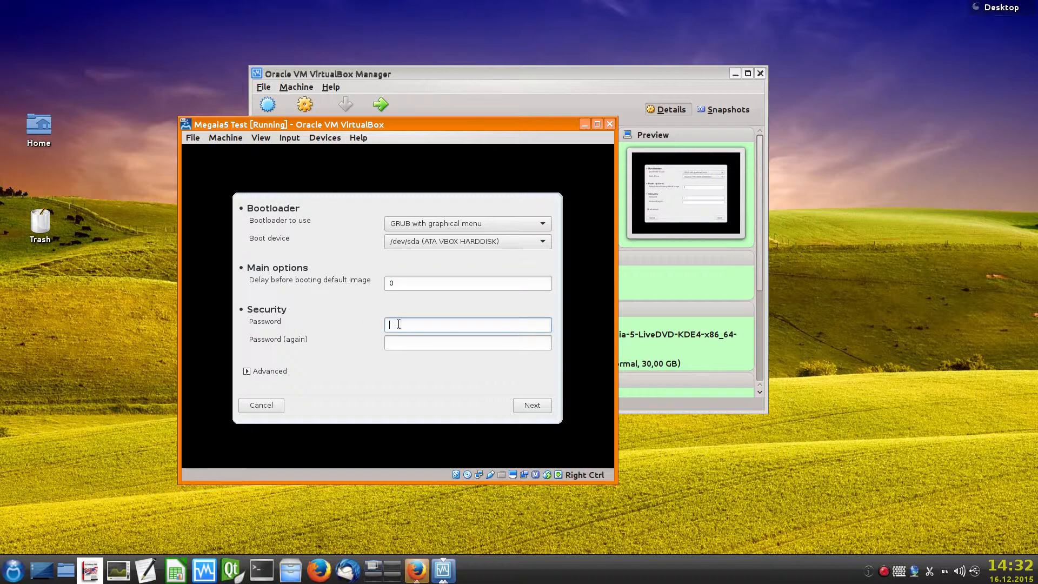
left_click(393, 342)
left_click(395, 323)
left_click(533, 406)
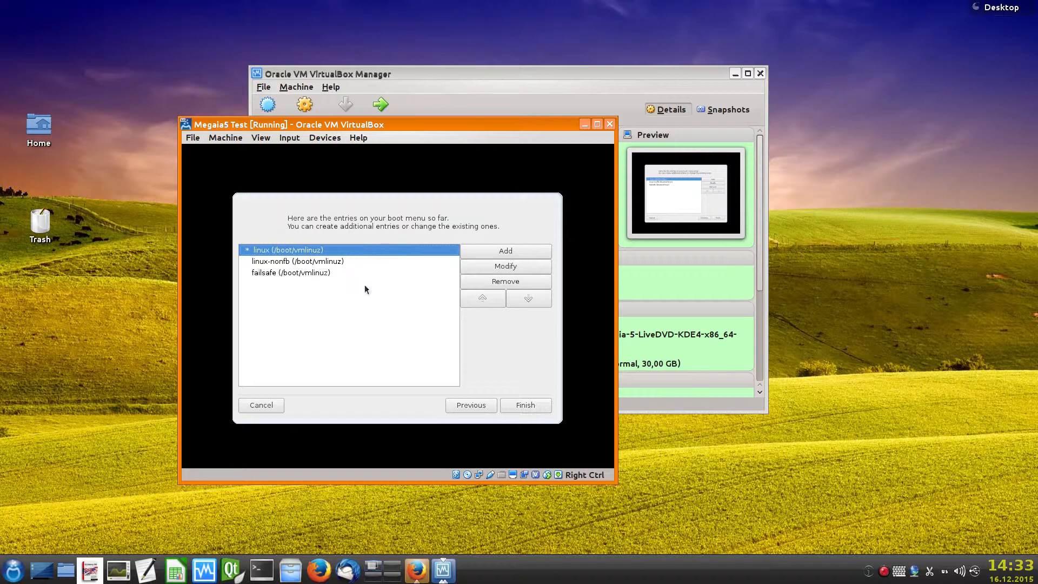
left_click(525, 405)
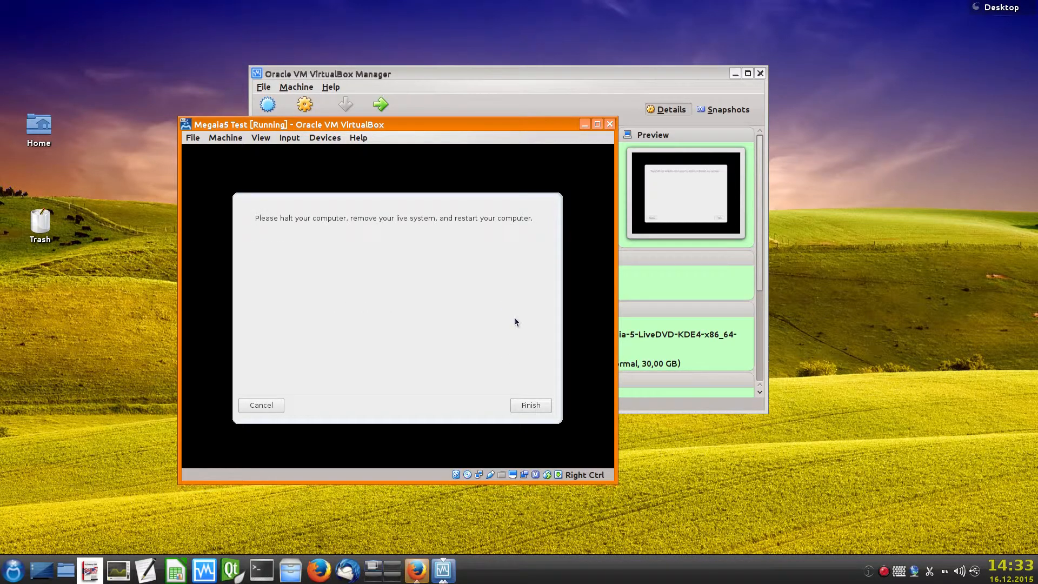
- Finish the Mageia installer and remove the live DVD image from the virtual machine's optical drive
left_click(533, 406)
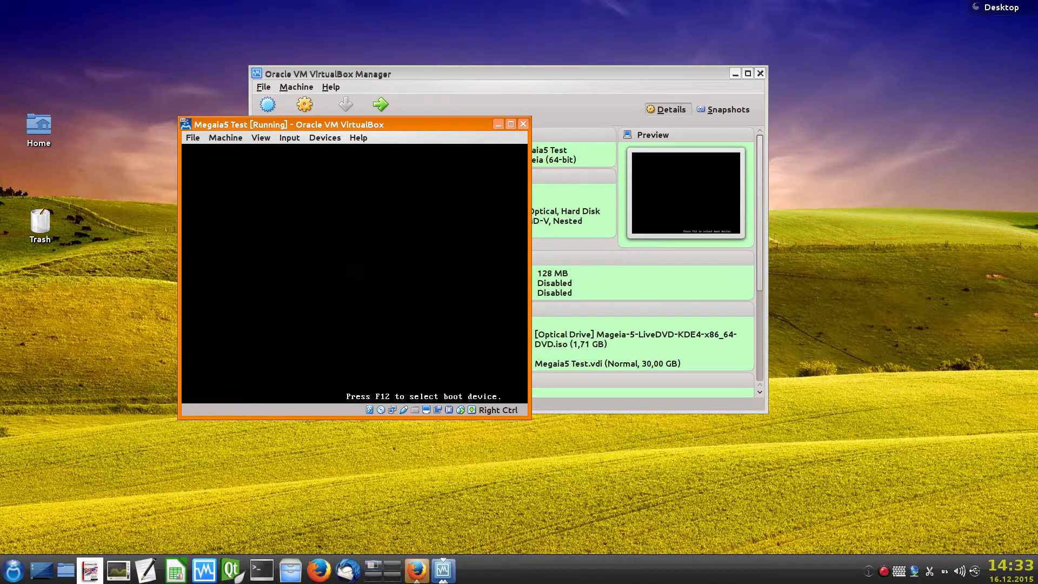
left_click(333, 137)
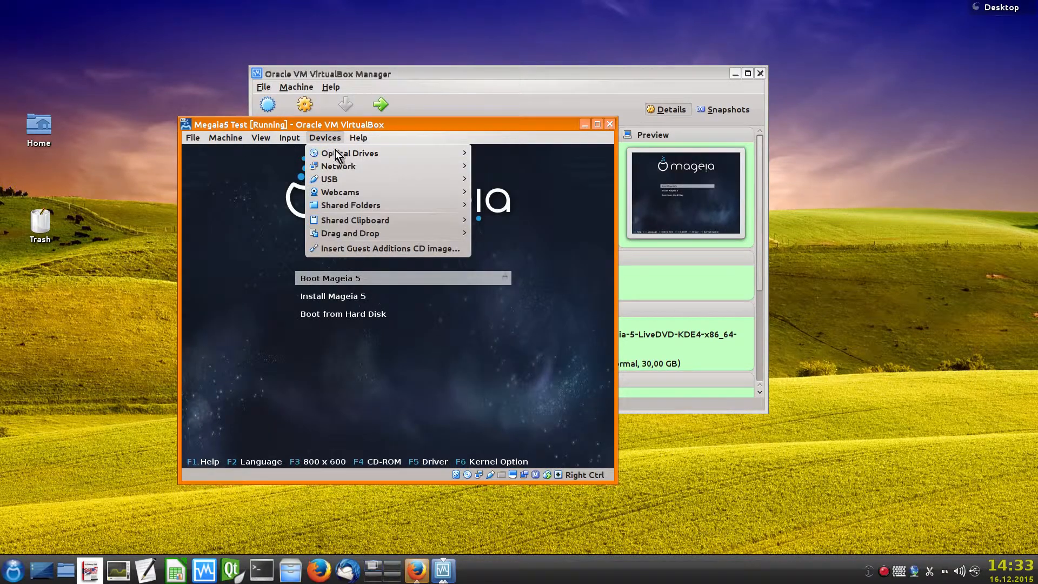
mouse_move(336, 154)
left_click(534, 183)
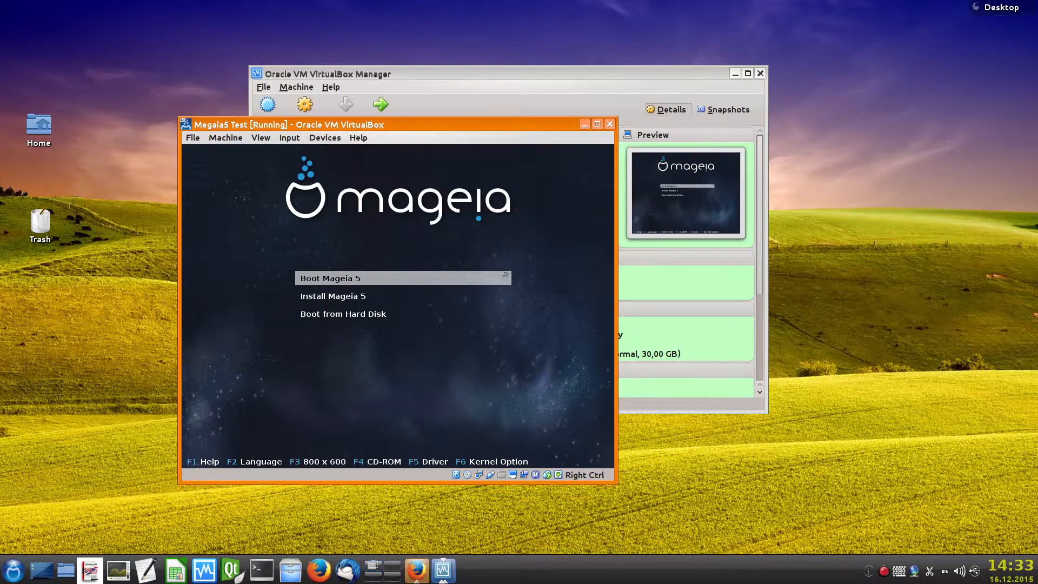
- Power off the Megaia5 Test virtual machine and start it again
left_click(610, 125)
left_click(388, 315)
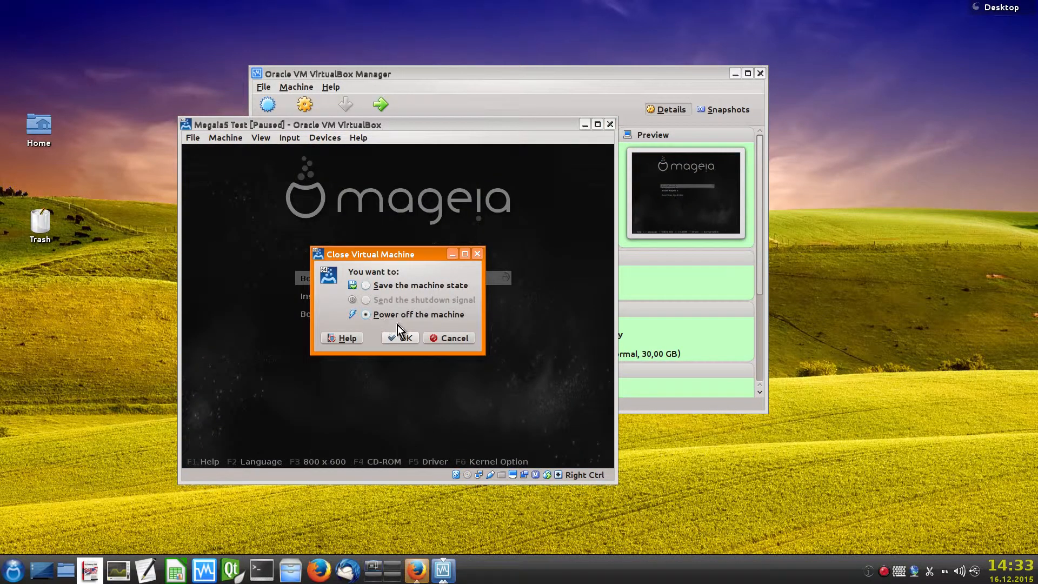
left_click(400, 340)
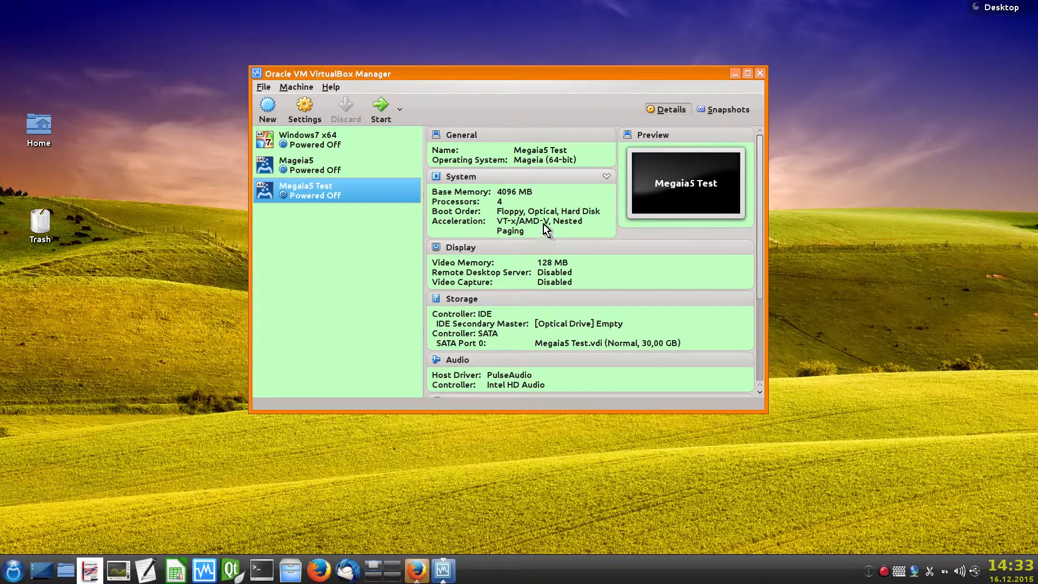
left_click(382, 111)
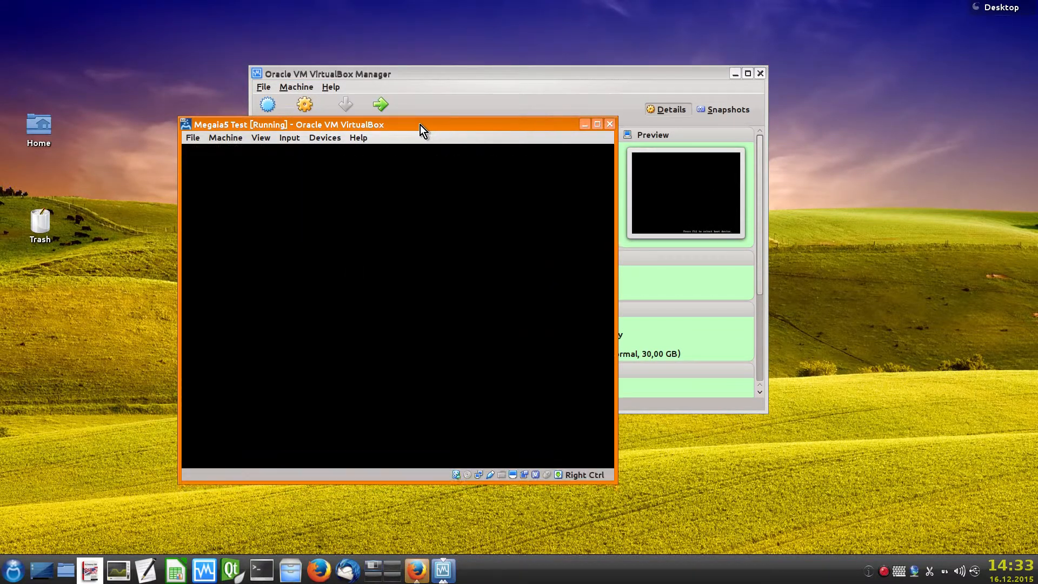
left_click(885, 571)
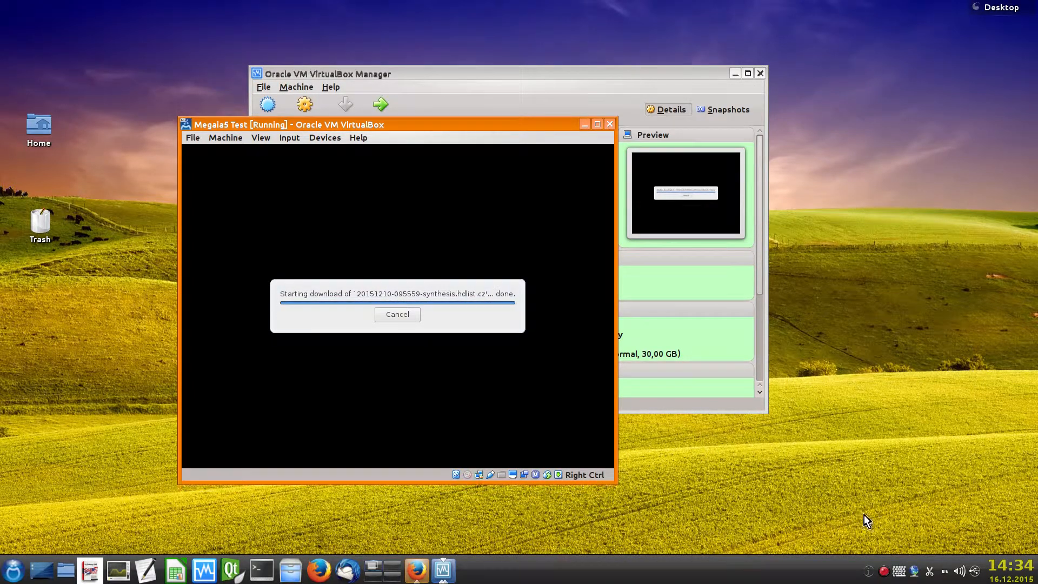
left_click(887, 575)
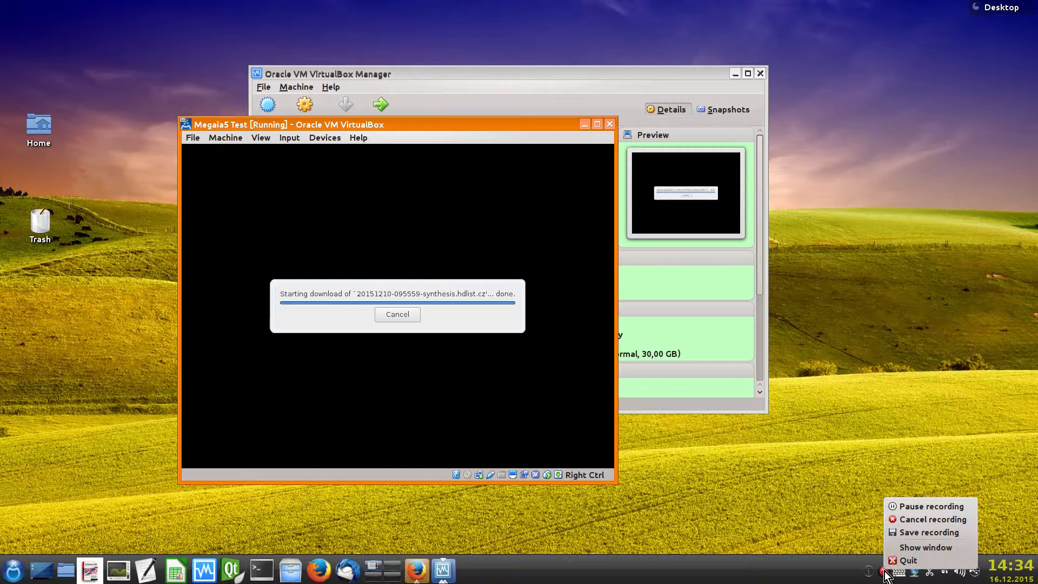
left_click(906, 505)
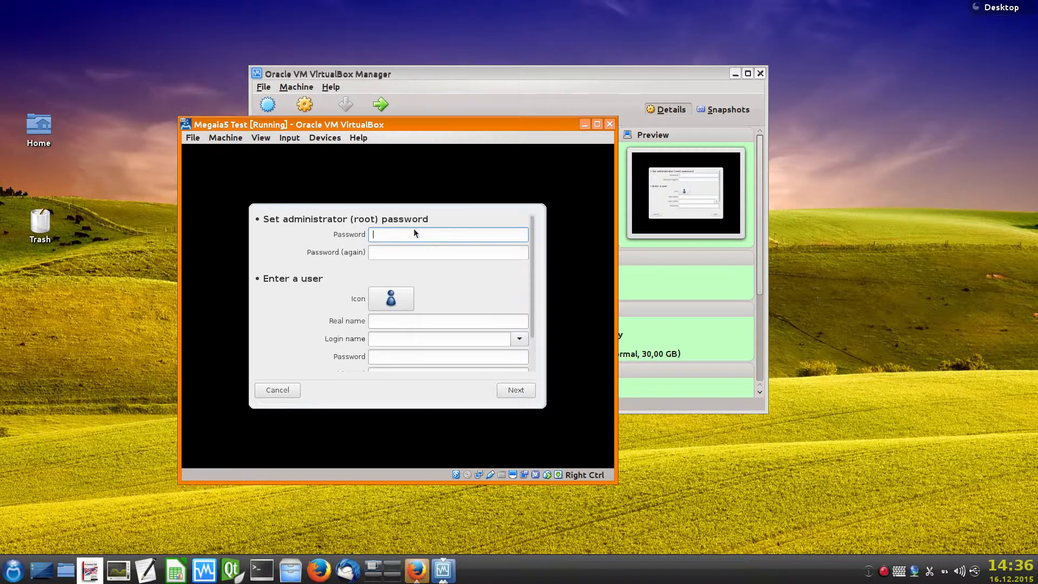
- Enter the administrator (root) password and repeat it for confirmation
type("••••••••")
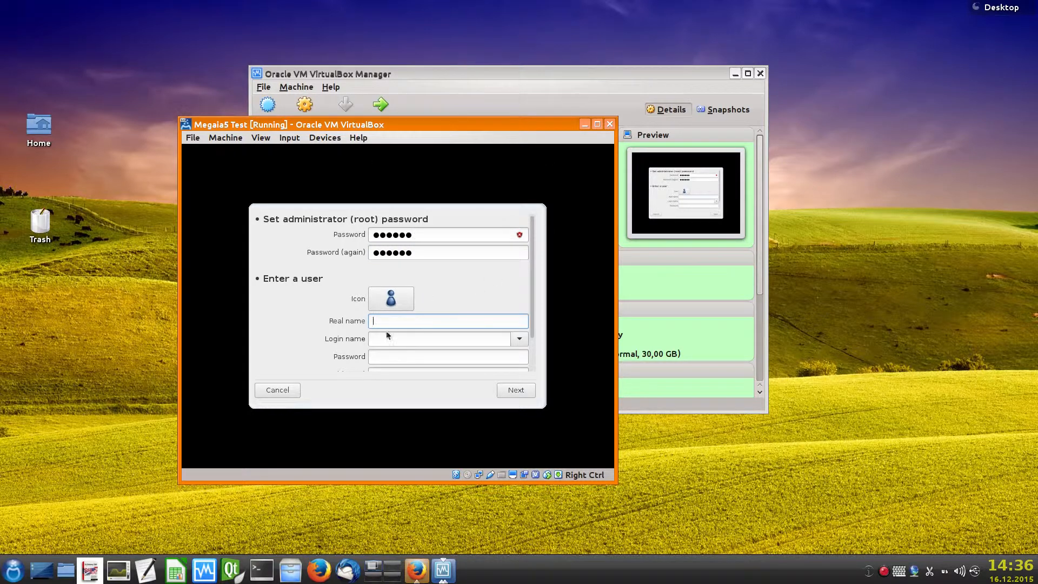
scroll(537, 314, "down", 1)
scroll(537, 325, "down", 1)
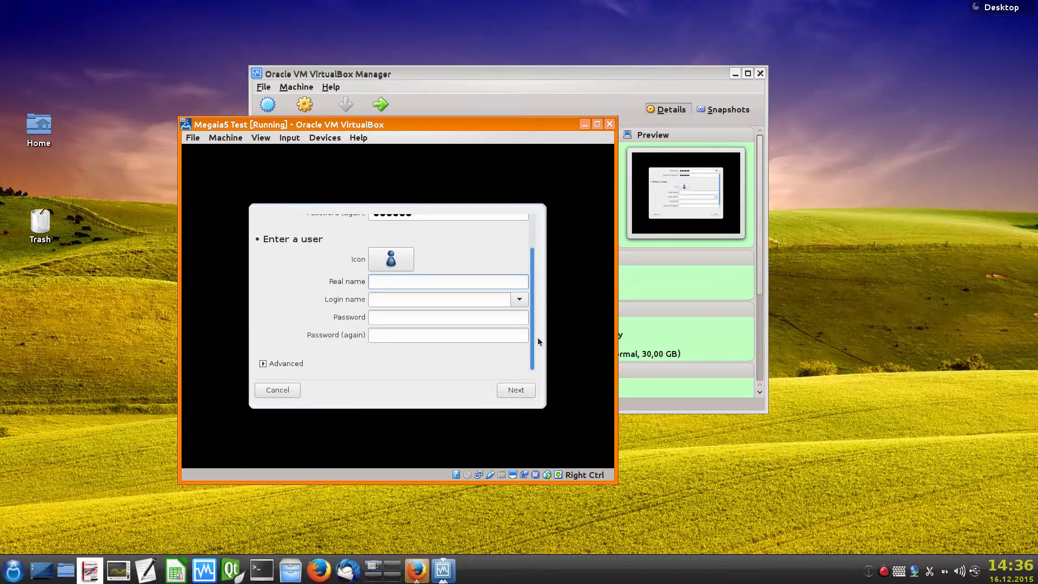
- Enter the new user's login name and account password, repeating the password for confirmation
left_click(381, 299)
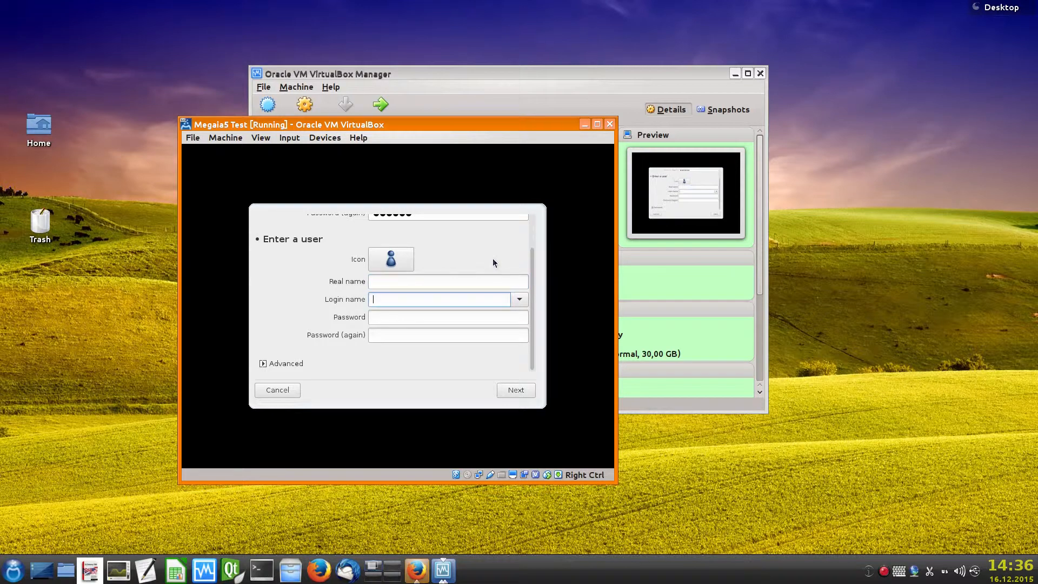
type("midnightLU")
left_click(390, 318)
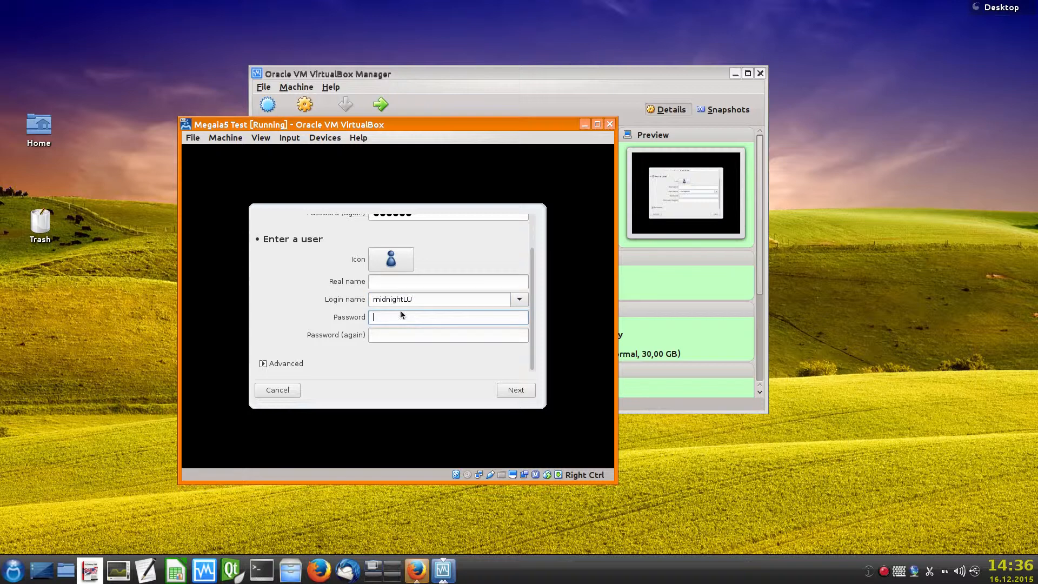
type("******")
left_click(404, 335)
type("******")
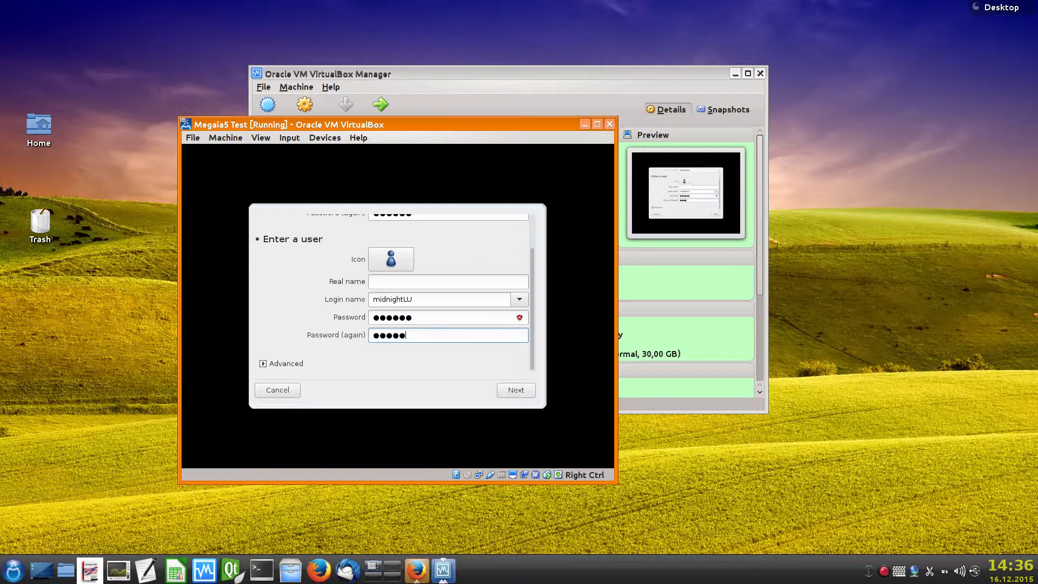
mouse_move(521, 320)
mouse_move(533, 288)
left_mouse_down()
mouse_move(531, 261)
mouse_move(530, 298)
mouse_move(531, 258)
mouse_move(530, 291)
left_mouse_up()
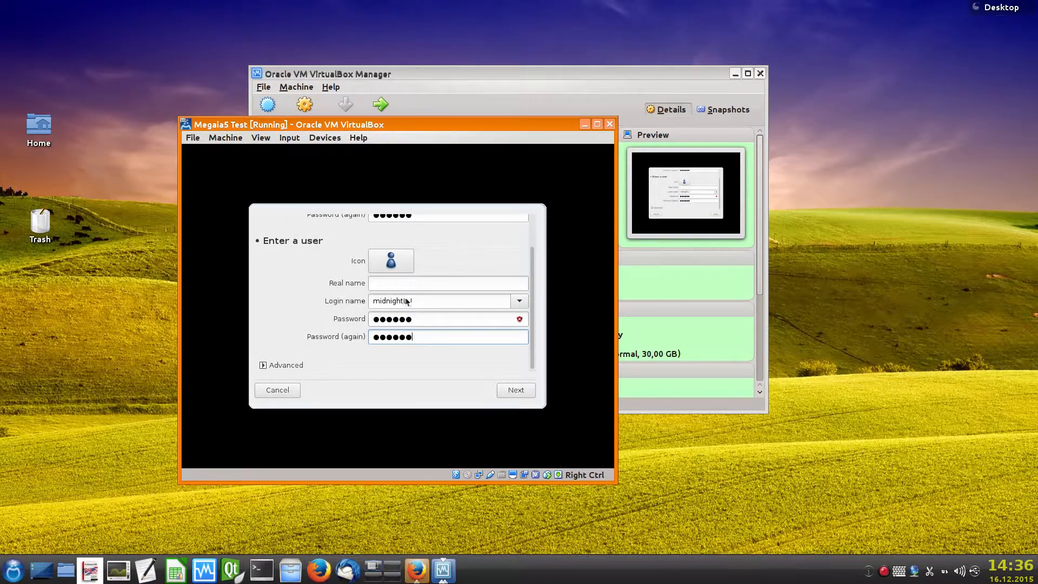
- Try to submit the user account with the mixed-case login name
double_click(395, 302)
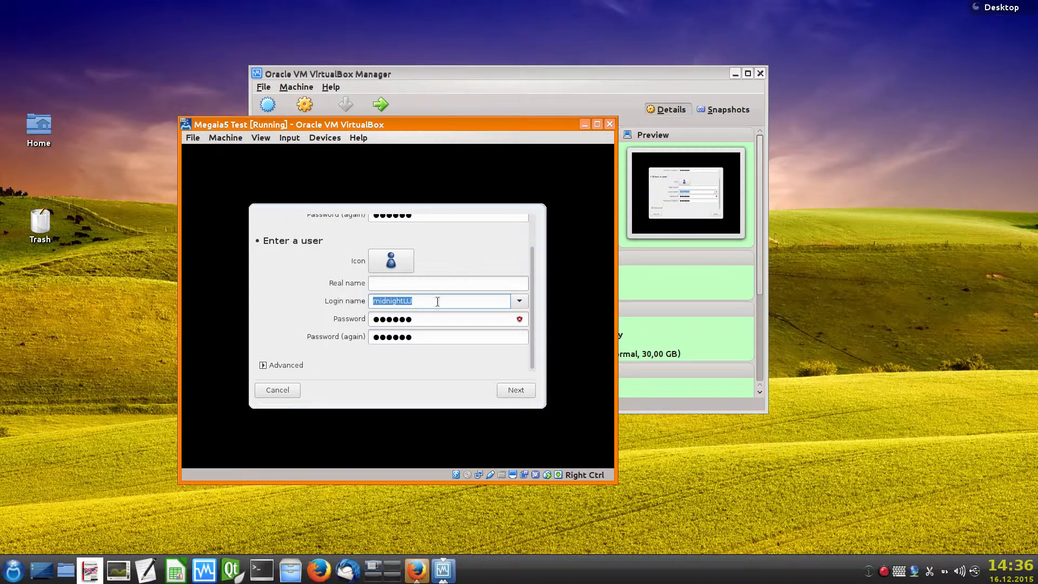
left_click(418, 319)
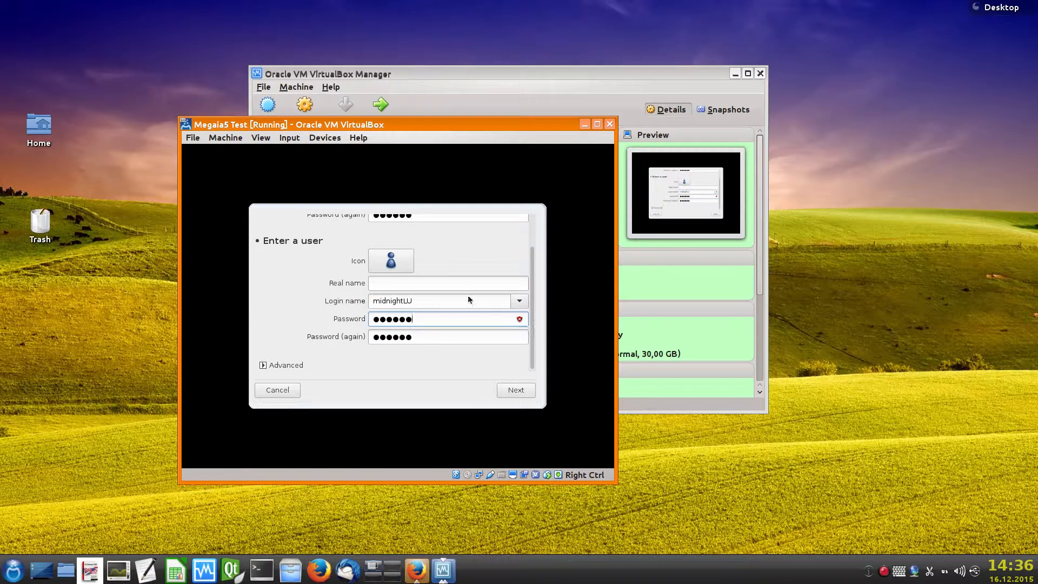
left_click(516, 391)
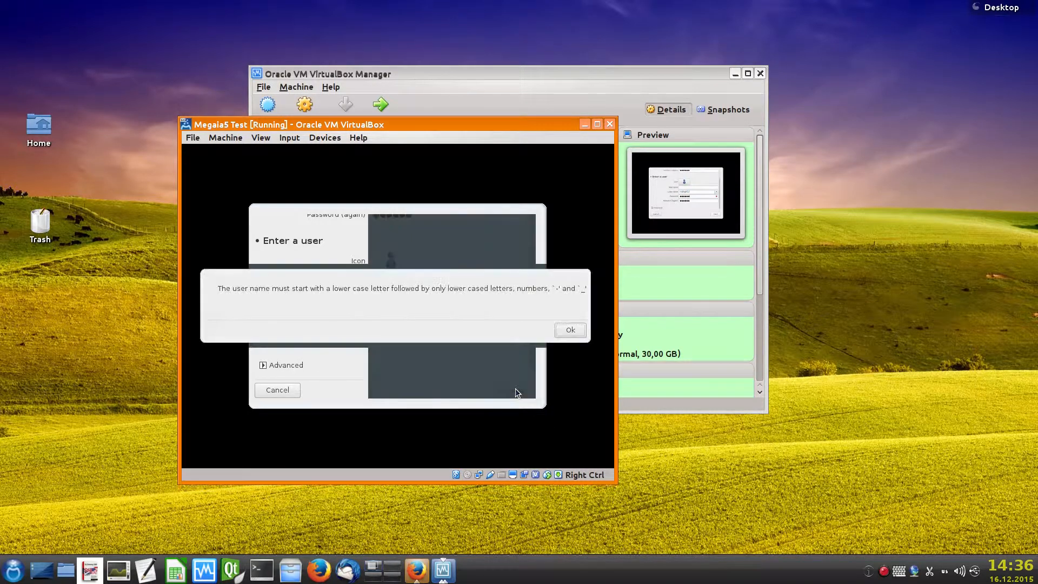
left_click(570, 331)
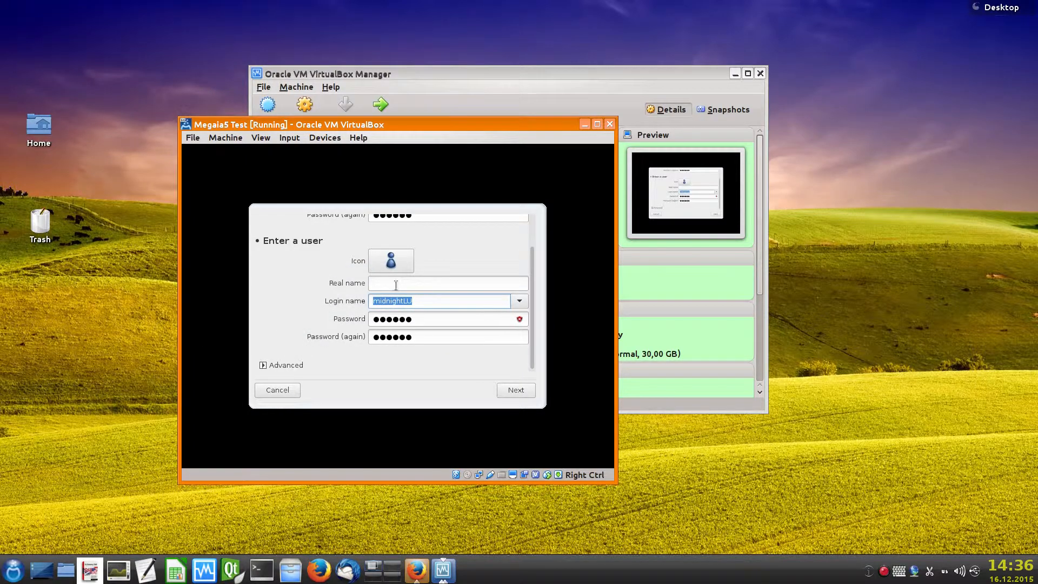
- Fill in the user's real name, change the login name to all lower-case letters, and submit the account details
left_click(395, 285)
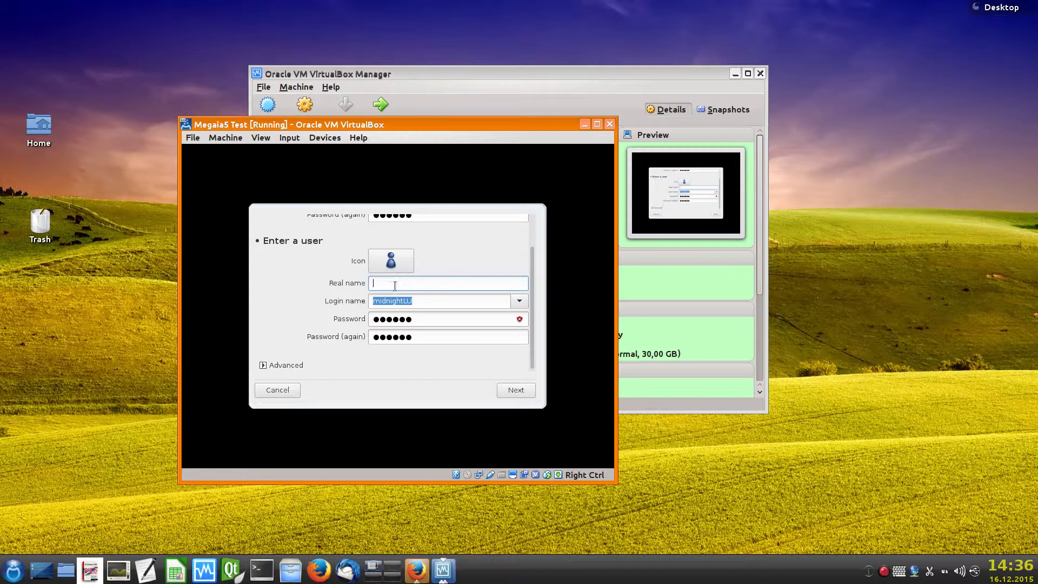
type("midnightlu")
left_click(424, 303)
key("BackSpace")
key("BackSpace")
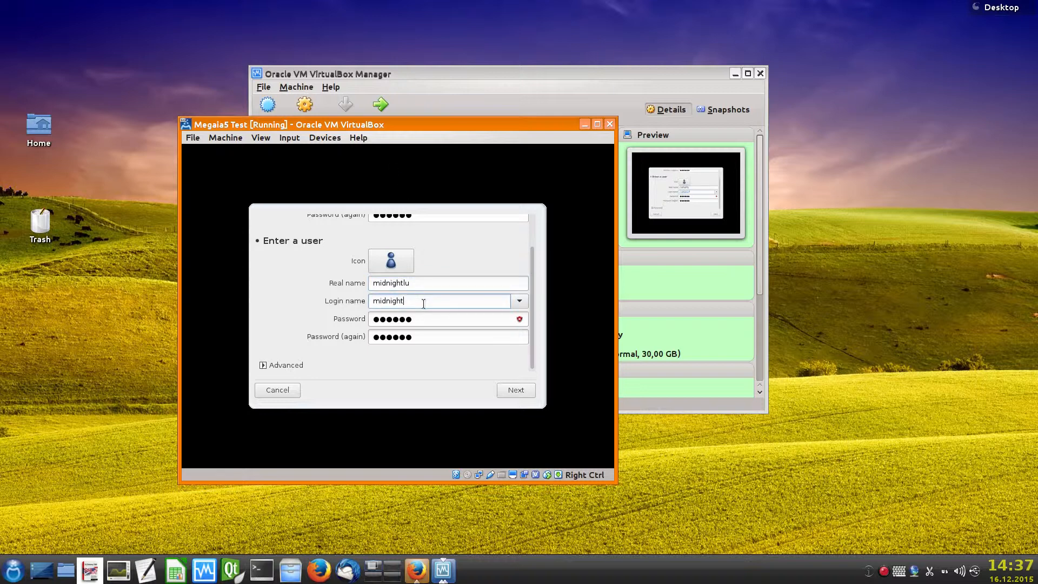
type("lu")
left_click(517, 396)
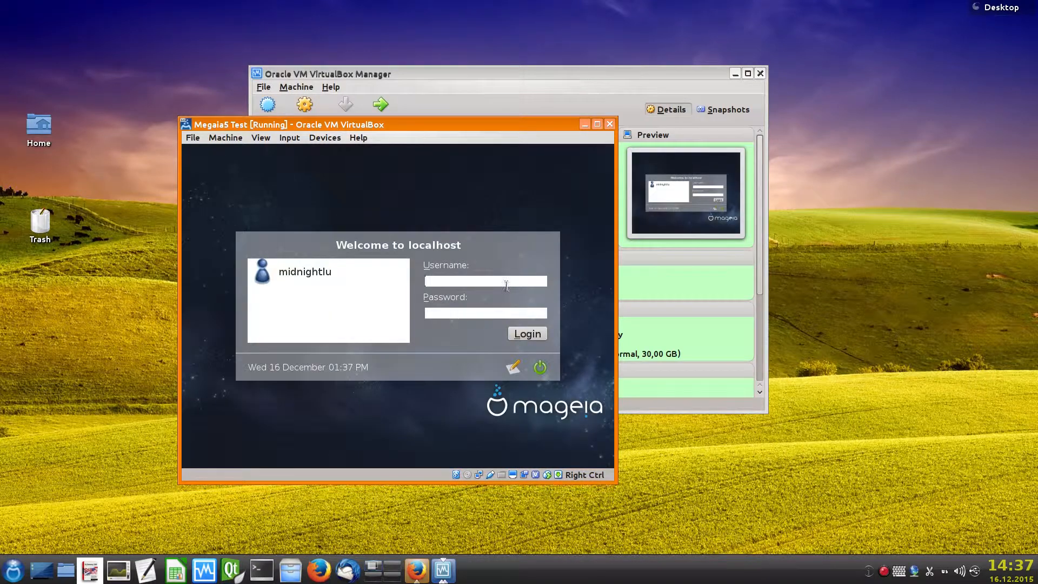
- Log in to the installed Mageia system by selecting the listed user and entering the account password
left_click(334, 272)
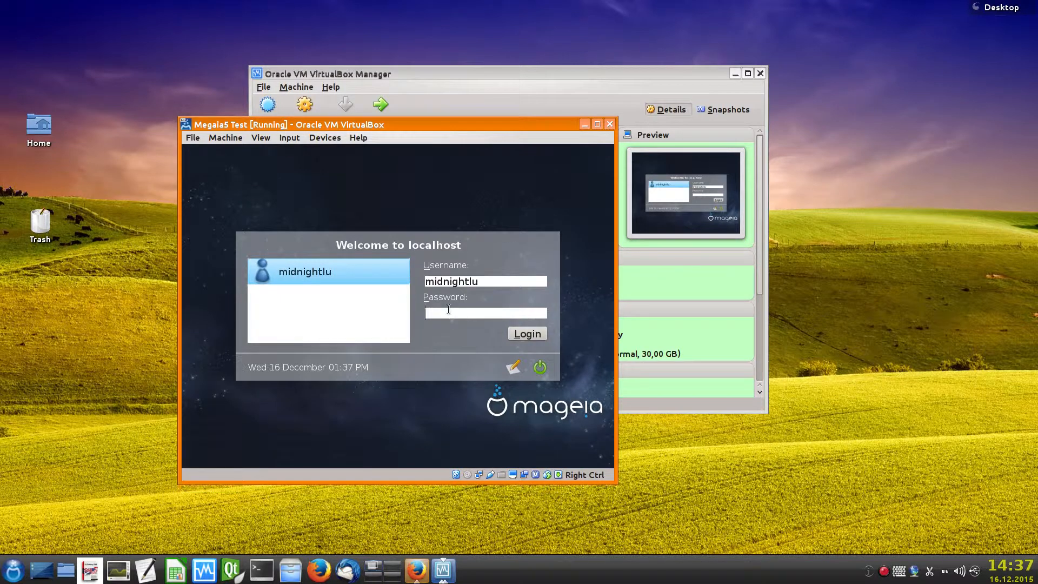
type("●●●●●●")
key("Return")
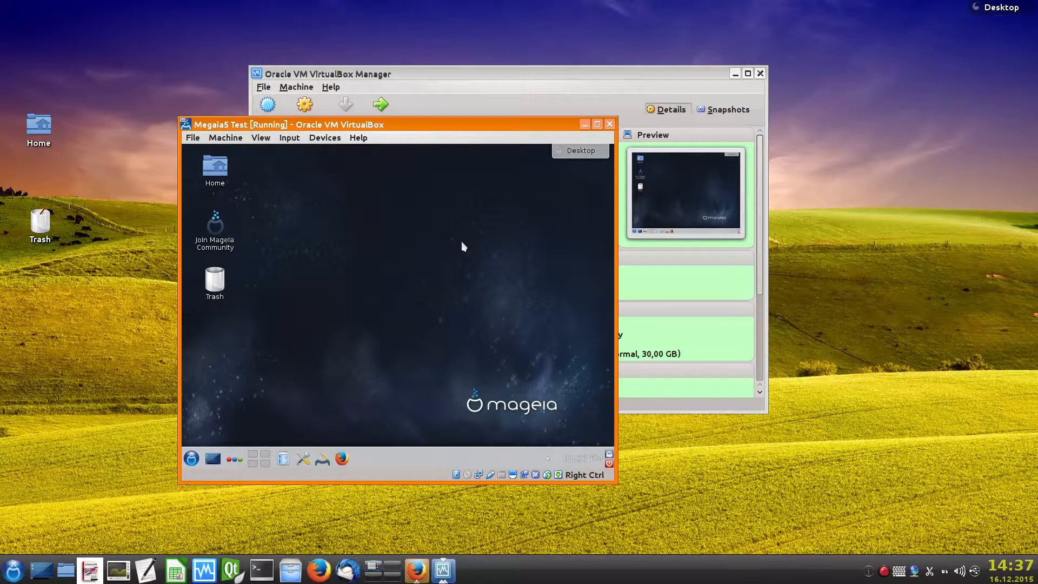
- Maximize the virtual machine window and move the Welcome to Mageia window around, leaving it slightly higher and further left on the guest desktop
left_click(597, 124)
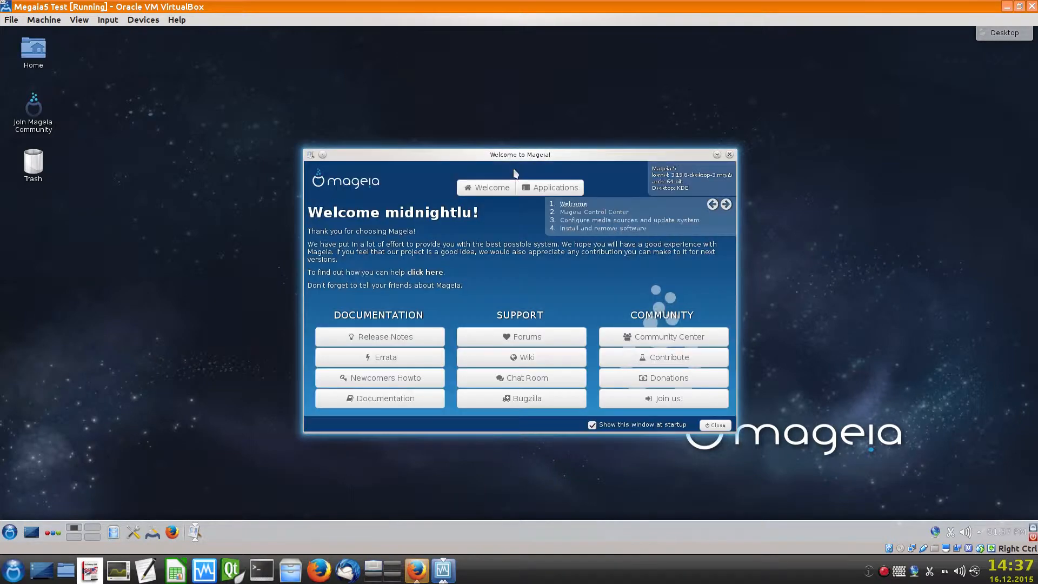
left_click_drag(521, 153, 462, 143)
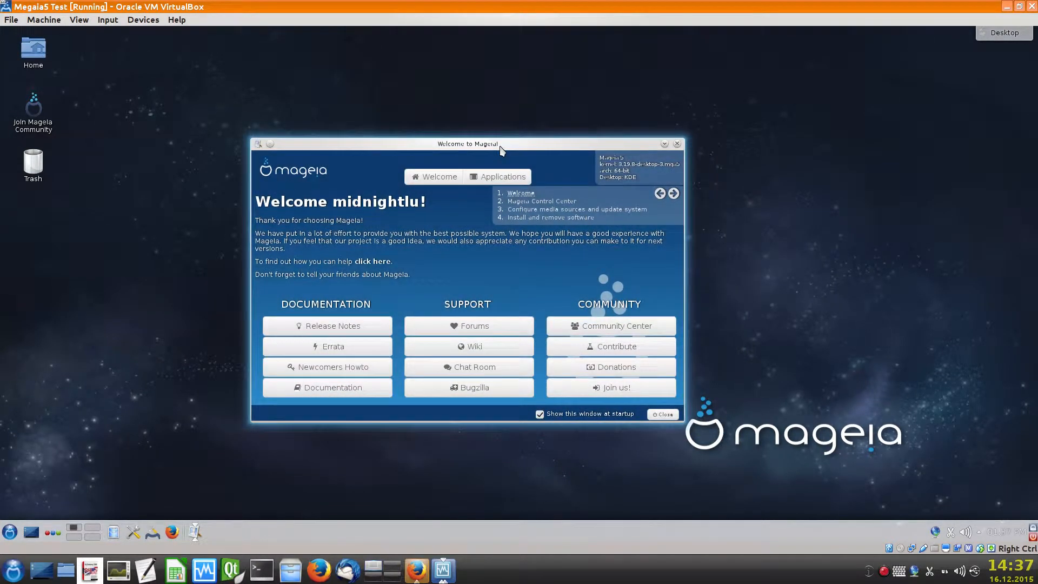
left_click(442, 143)
left_click(851, 194)
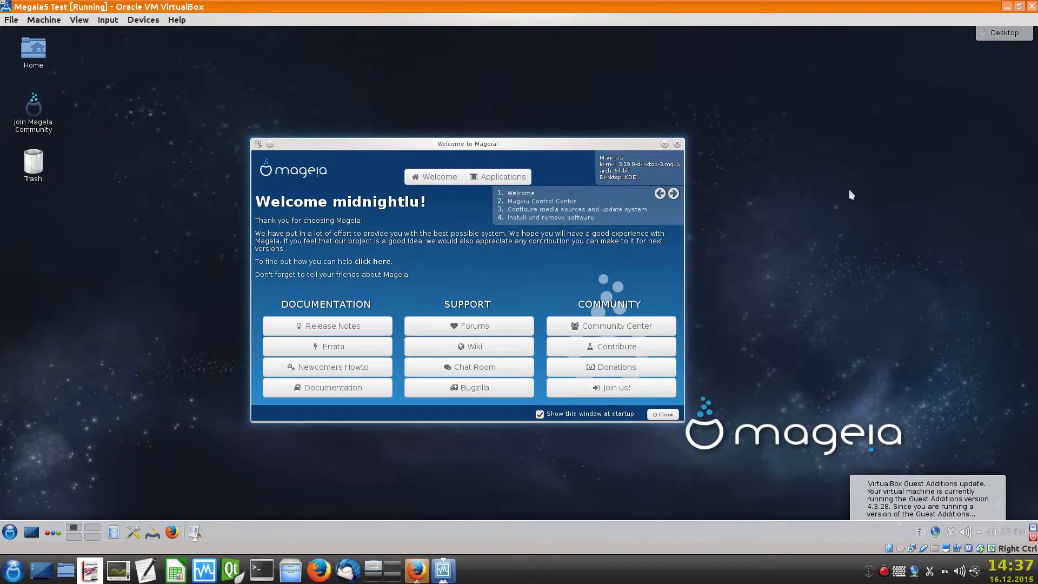
left_click_drag(478, 144, 427, 134)
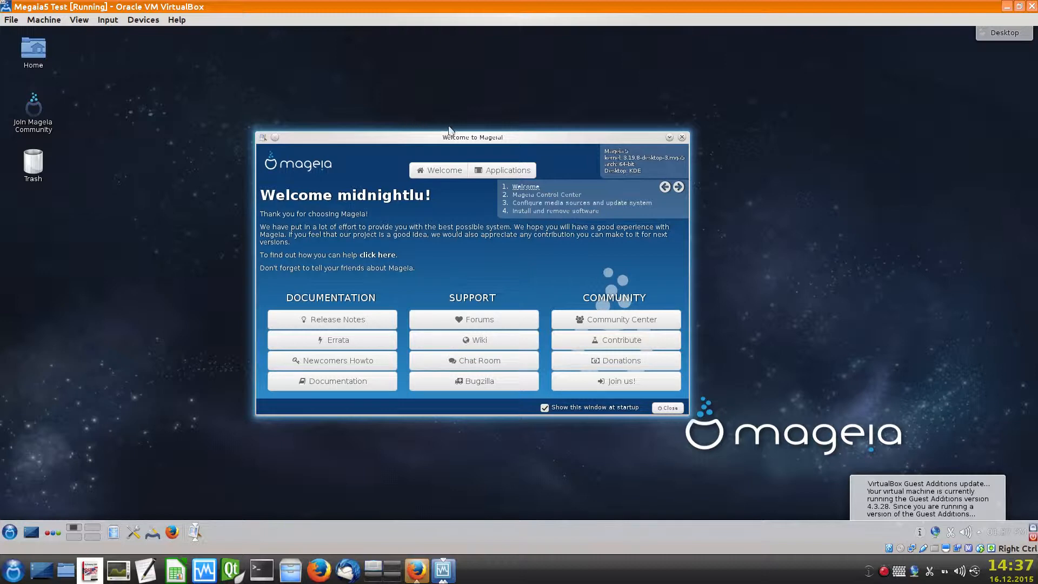
left_click(821, 155)
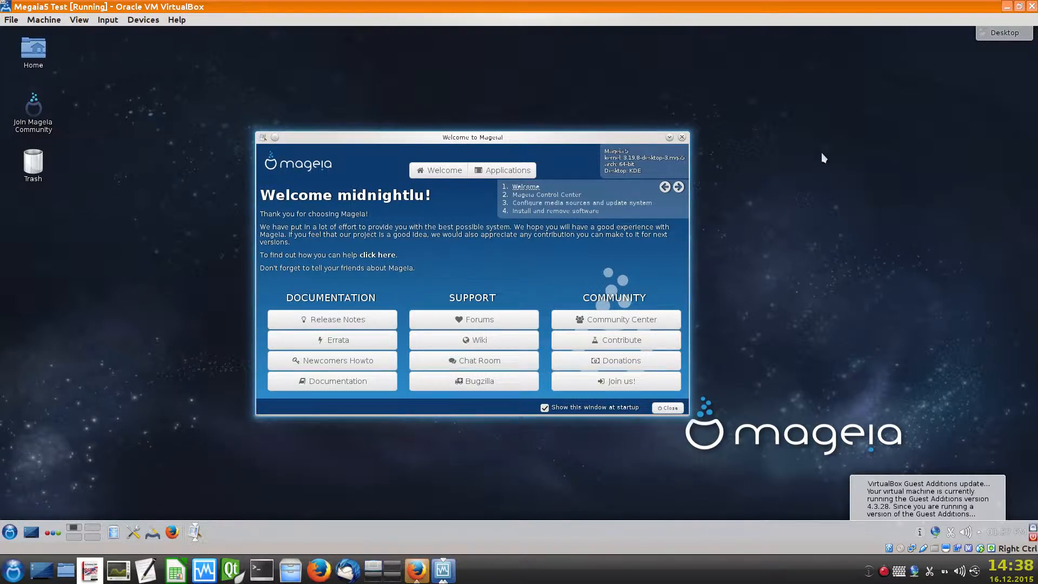
left_click(471, 140)
left_click_drag(471, 140, 492, 133)
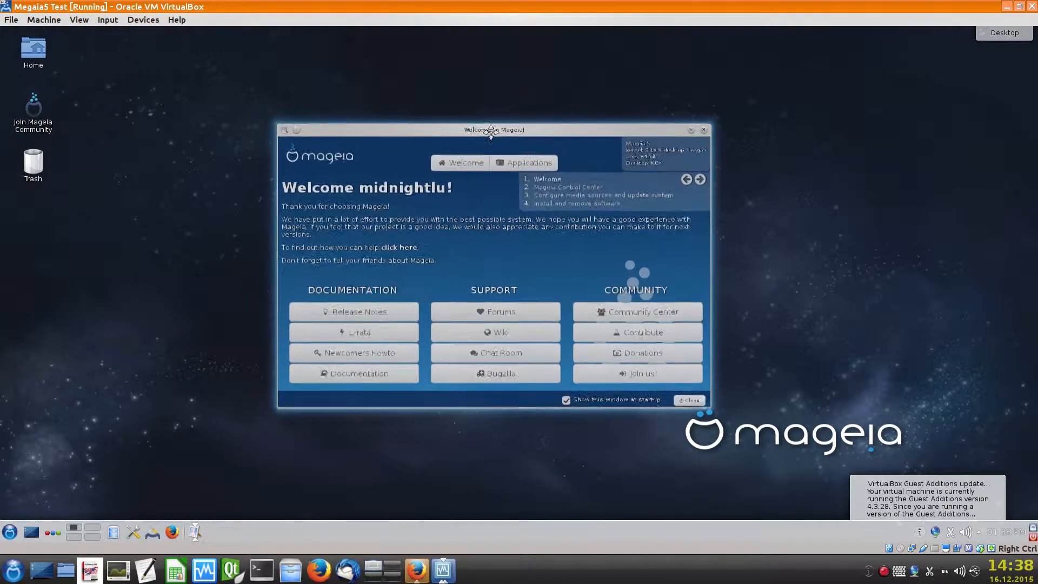
left_click(140, 102)
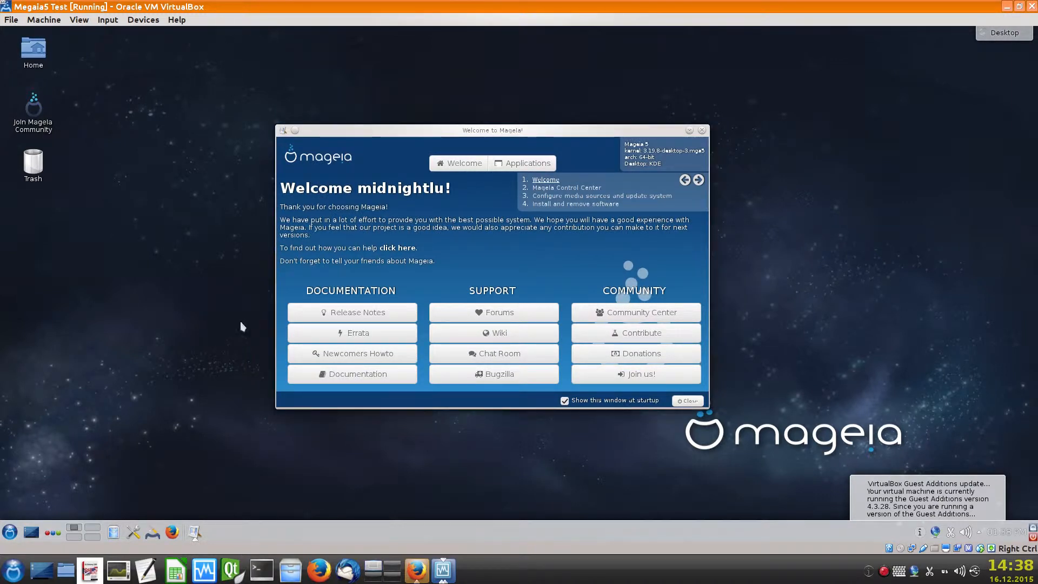
left_click(426, 129)
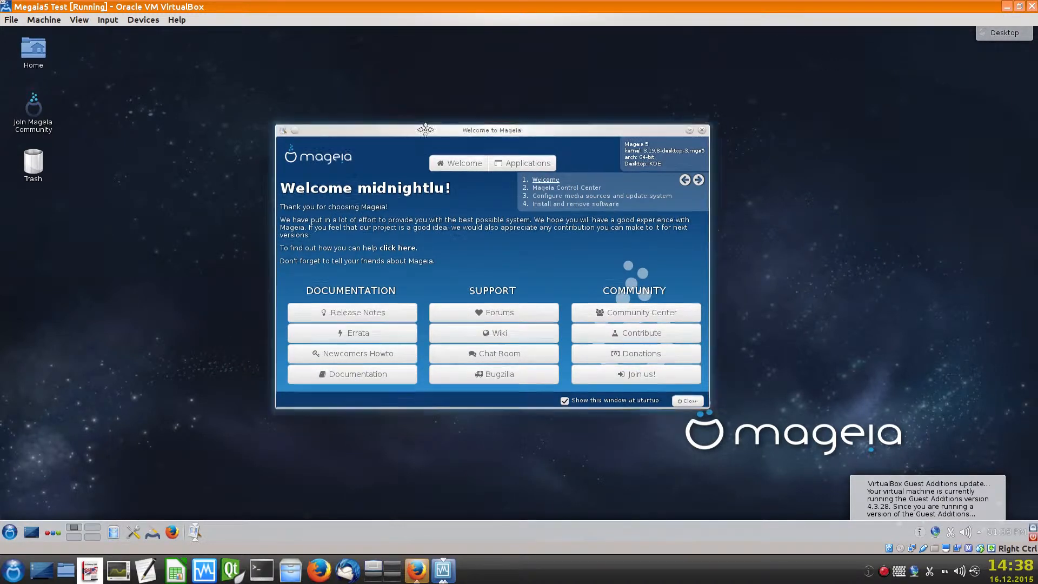
left_click_drag(425, 129, 394, 120)
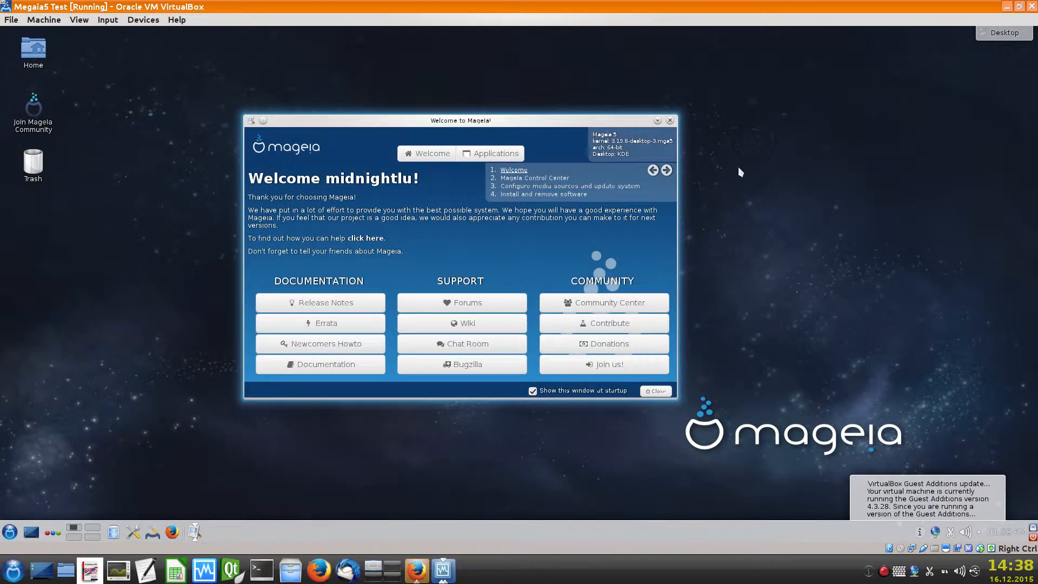
left_click_drag(455, 121, 476, 120)
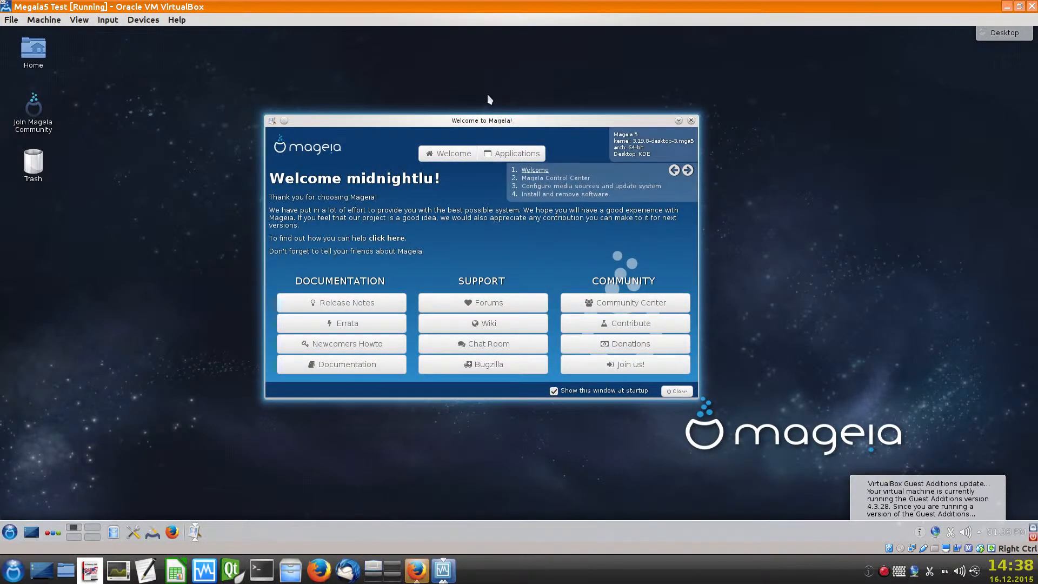
left_click_drag(472, 124, 469, 122)
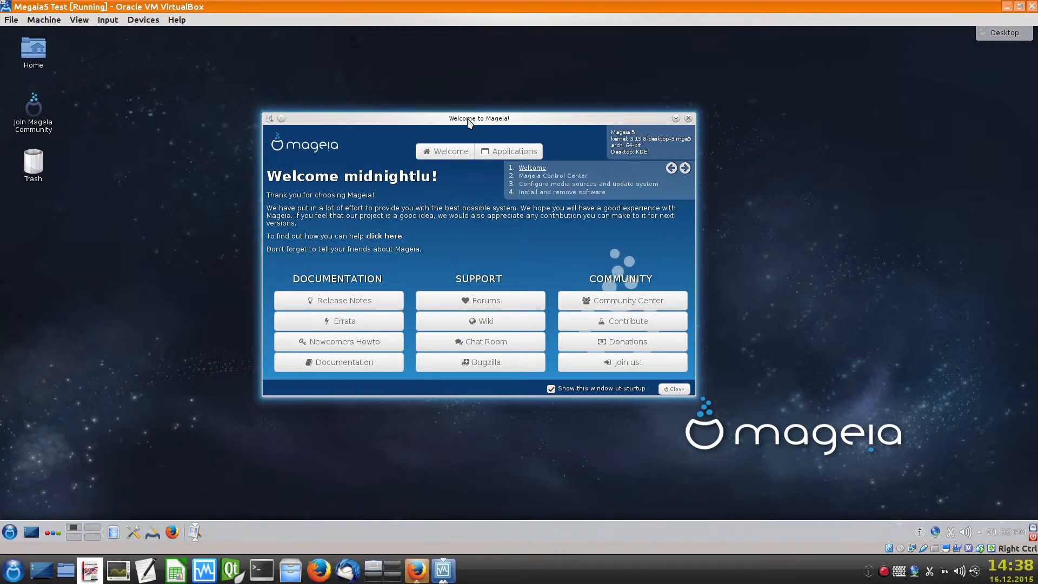
- Toggle the virtual machine between full-screen and windowed view, ending in full-screen mode
key("ctrl+f")
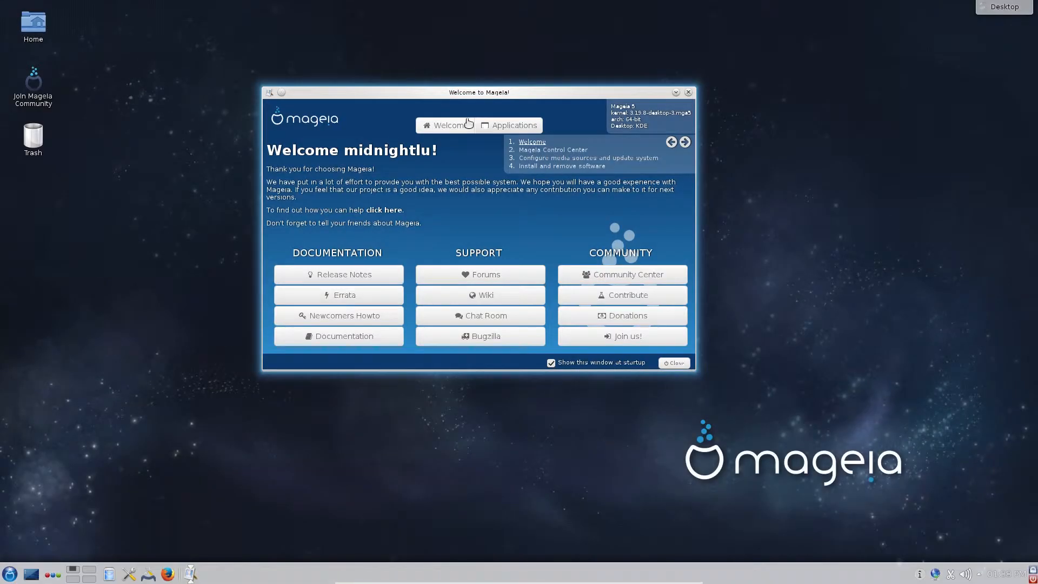
key("ctrl+f")
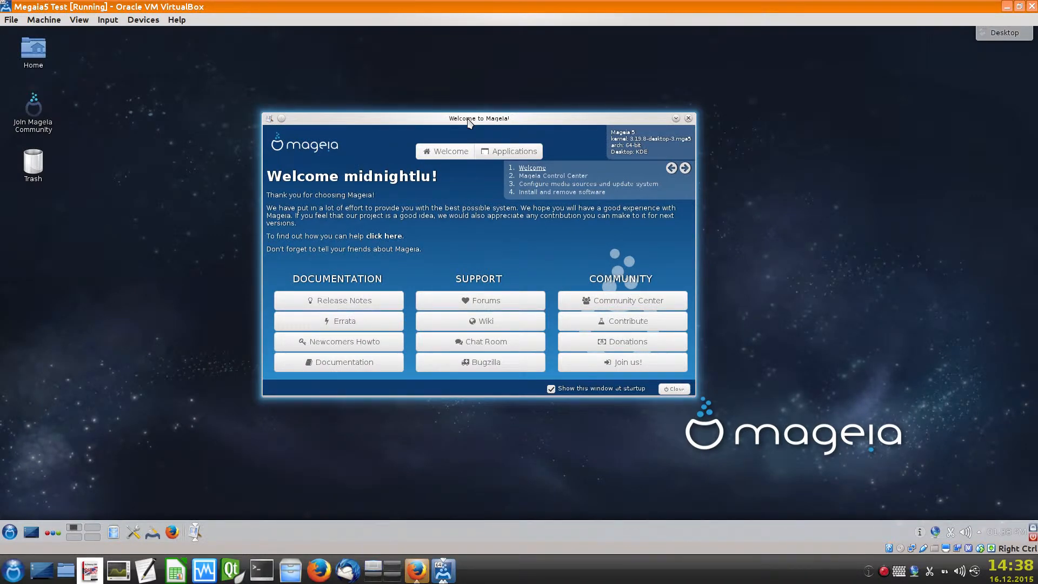
key("ctrl+f")
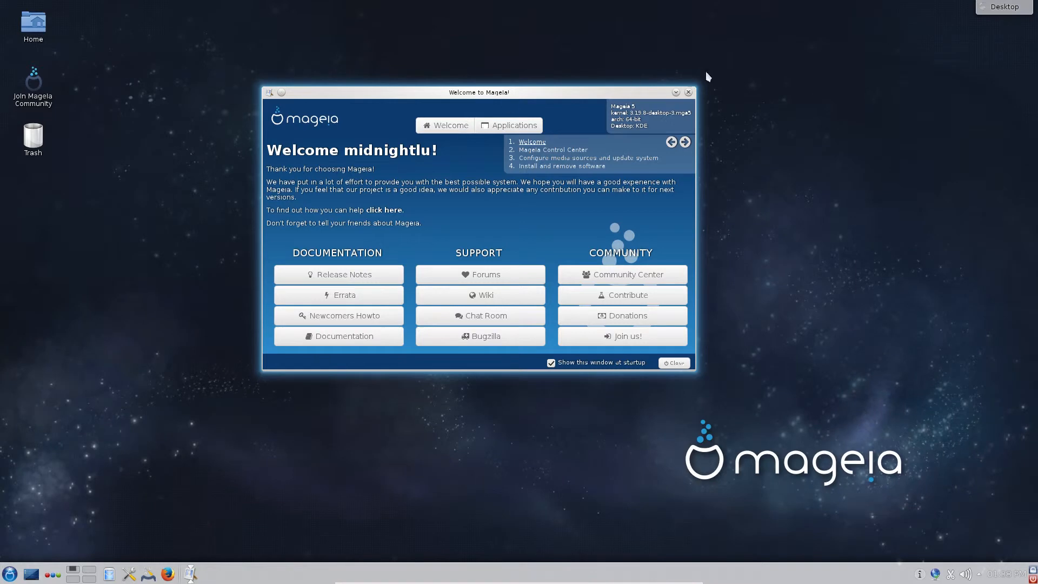